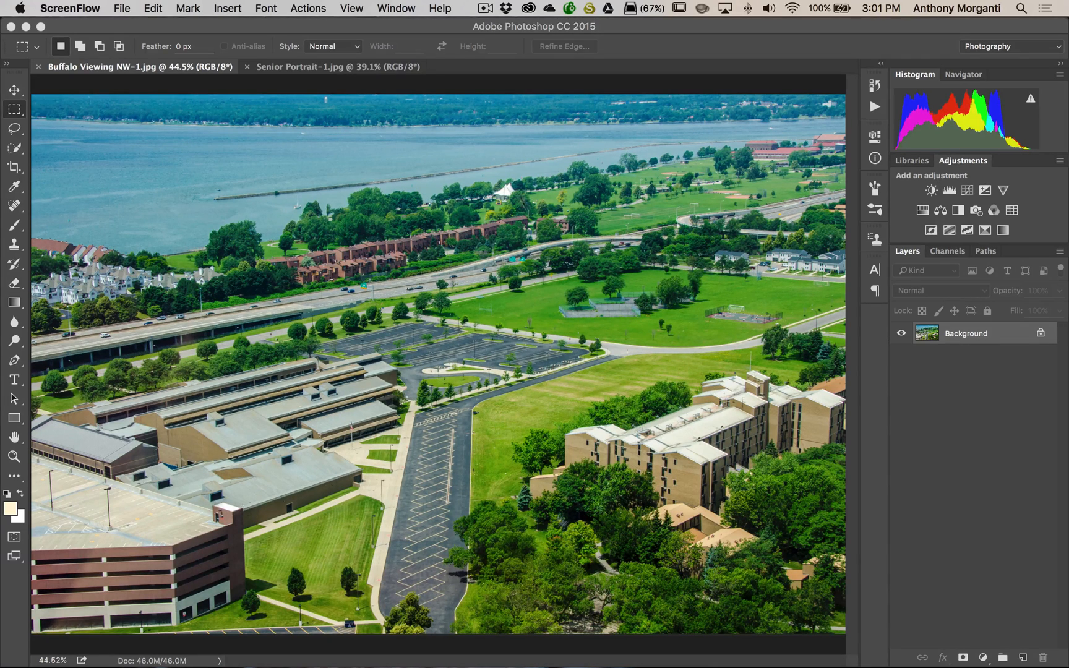
- Open the aerial Buffalo photo in the Topaz Lens Effects filter
click(426, 27)
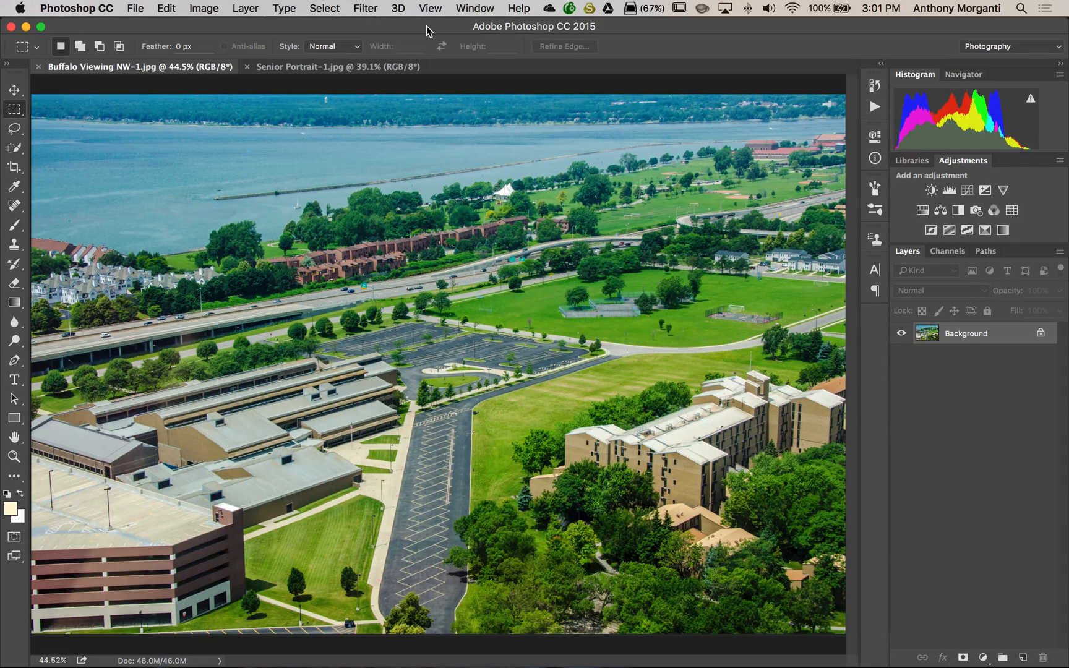
click(374, 11)
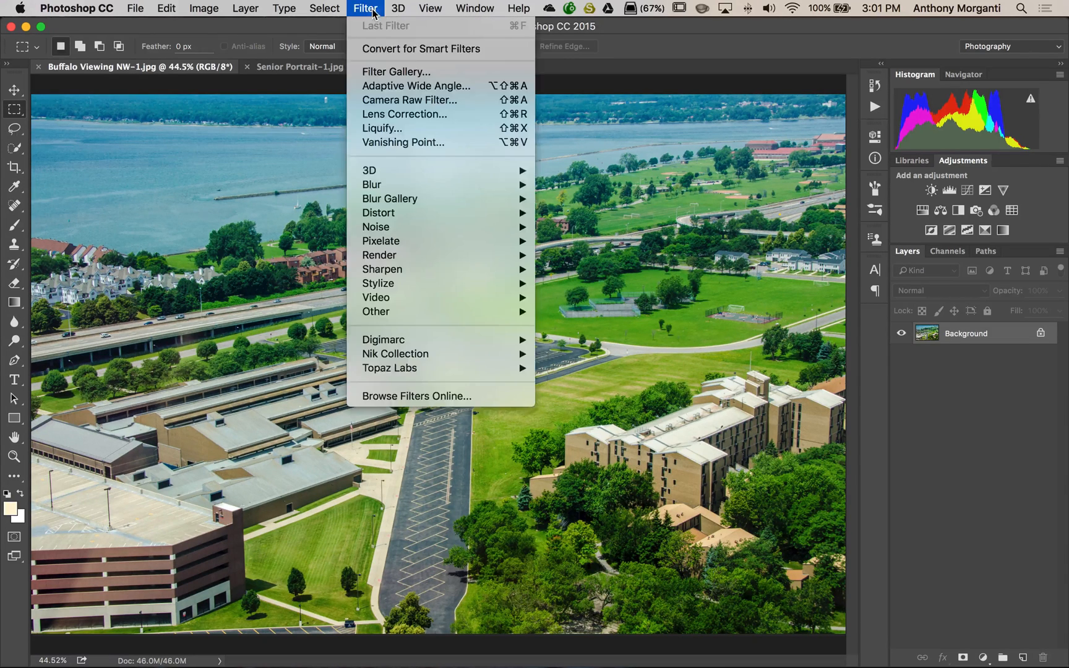
mouse_move(506, 370)
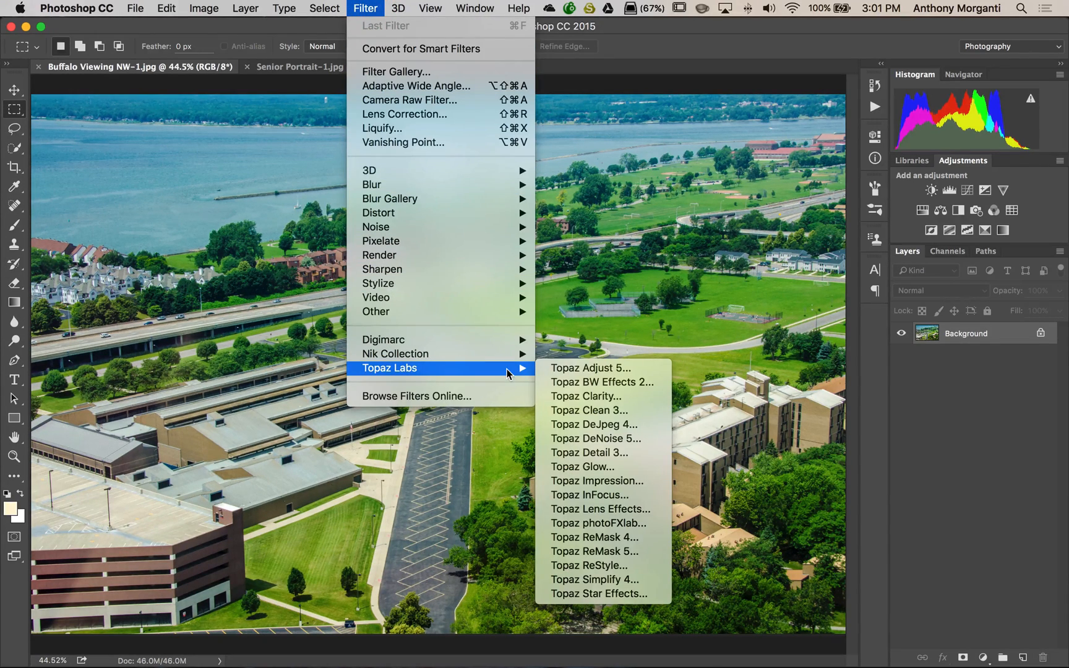
click(594, 523)
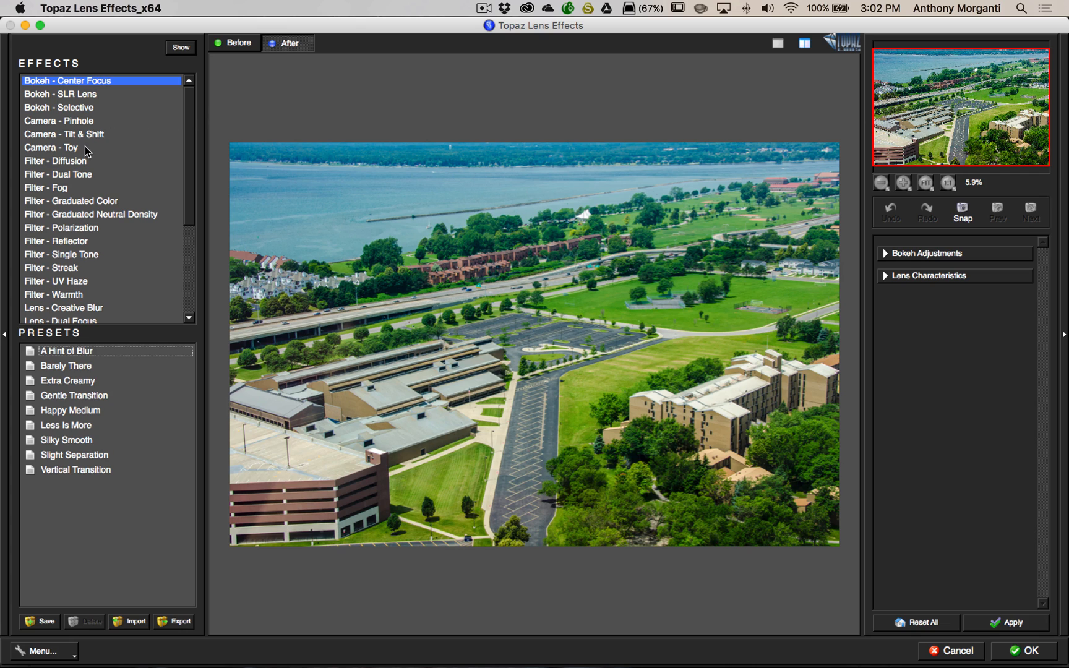
- Look through the available effects and choose the Camera - Tilt & Shift effect
click(186, 149)
drag(188, 154, 193, 260)
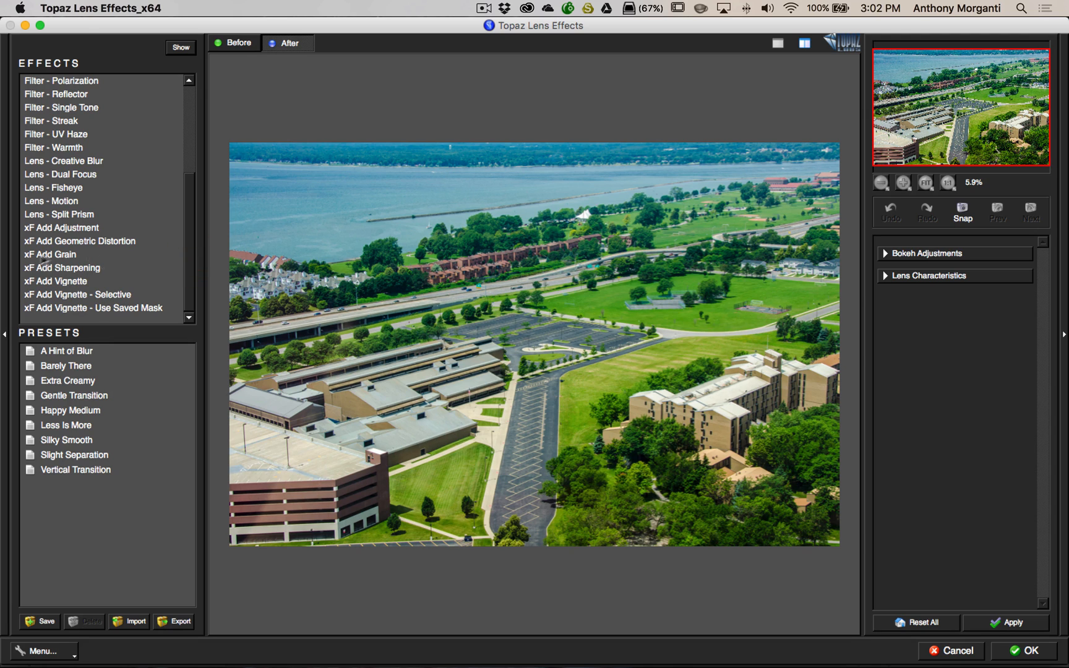
drag(194, 196, 195, 107)
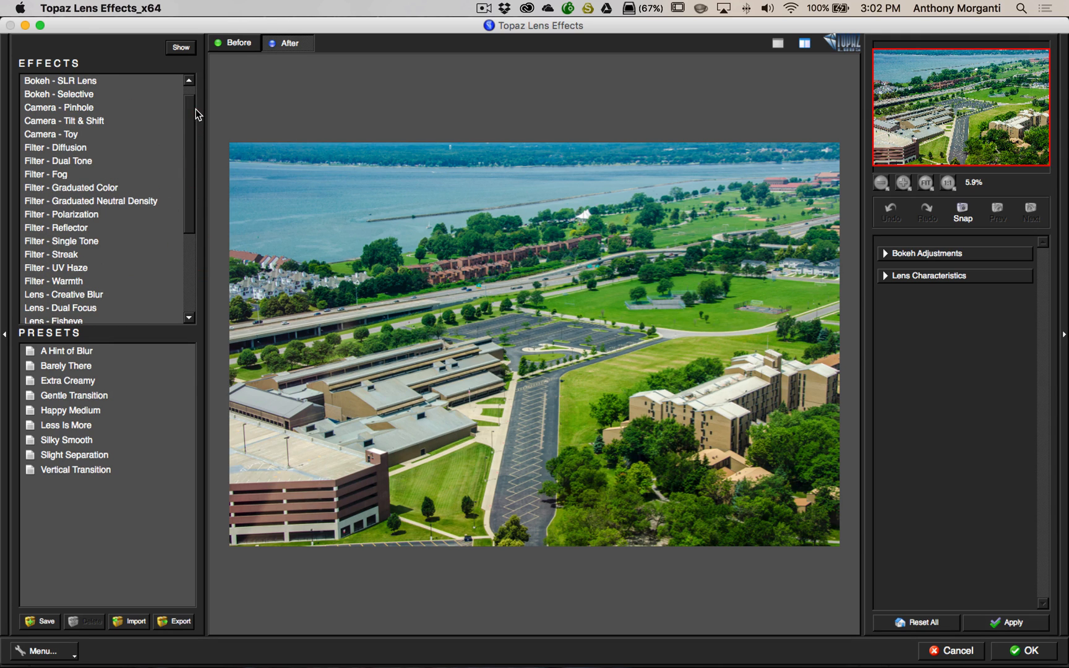
click(130, 365)
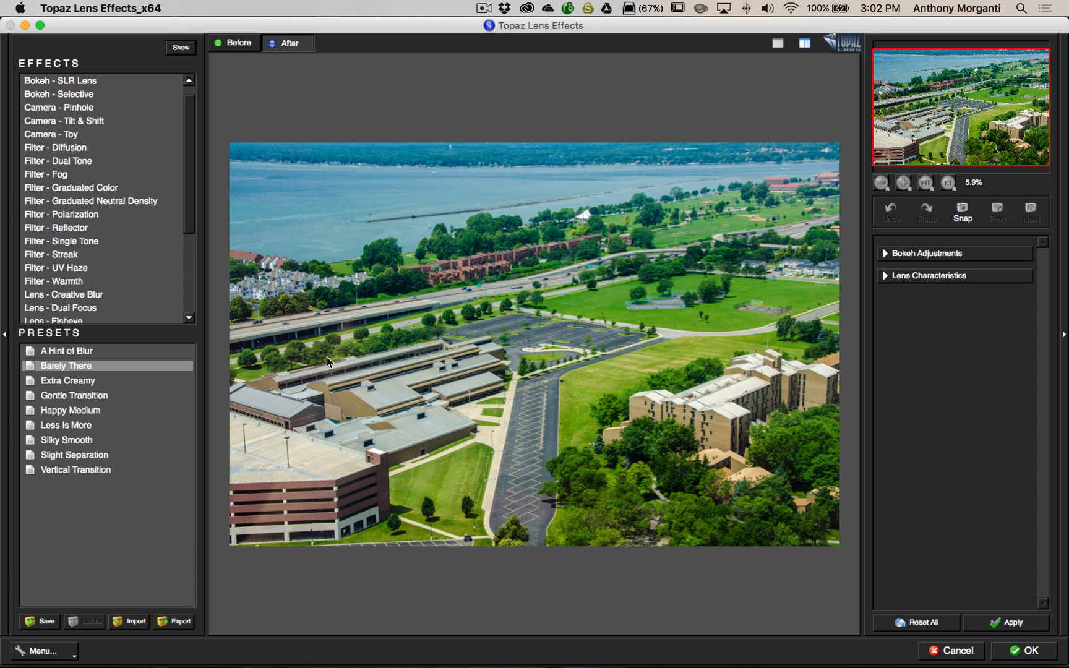
scroll(193, 93, up, 1)
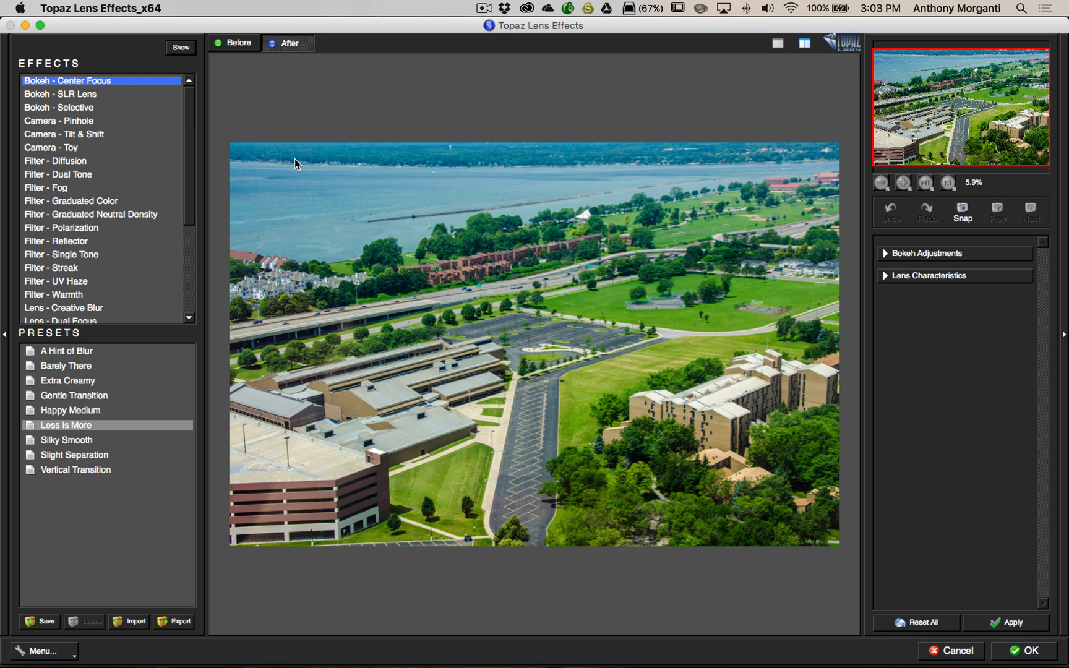
click(67, 136)
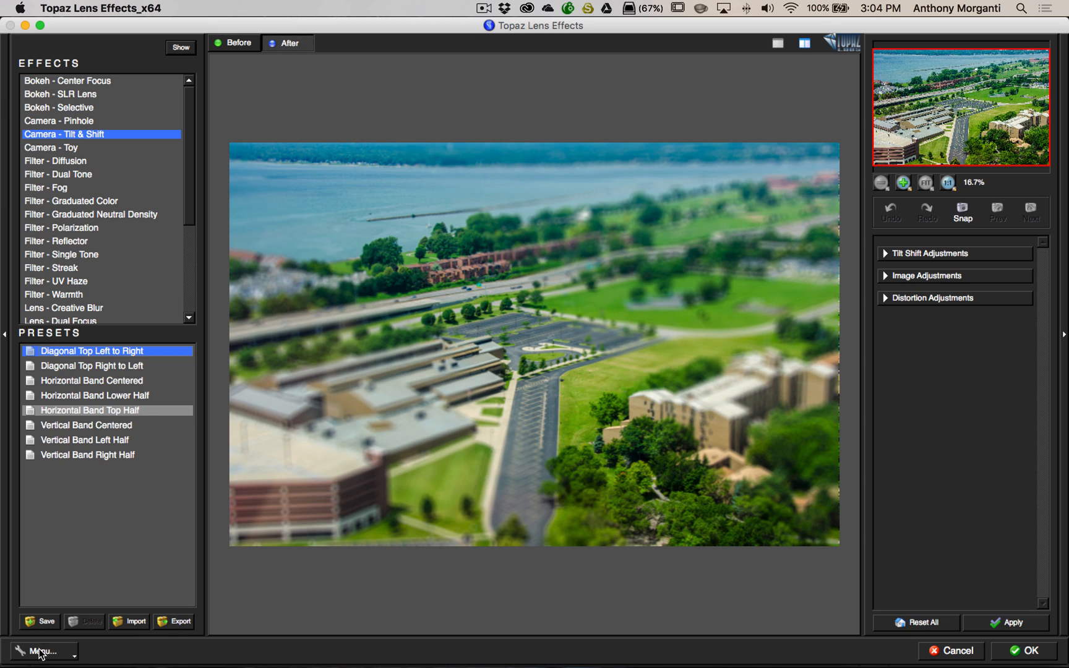
click(41, 652)
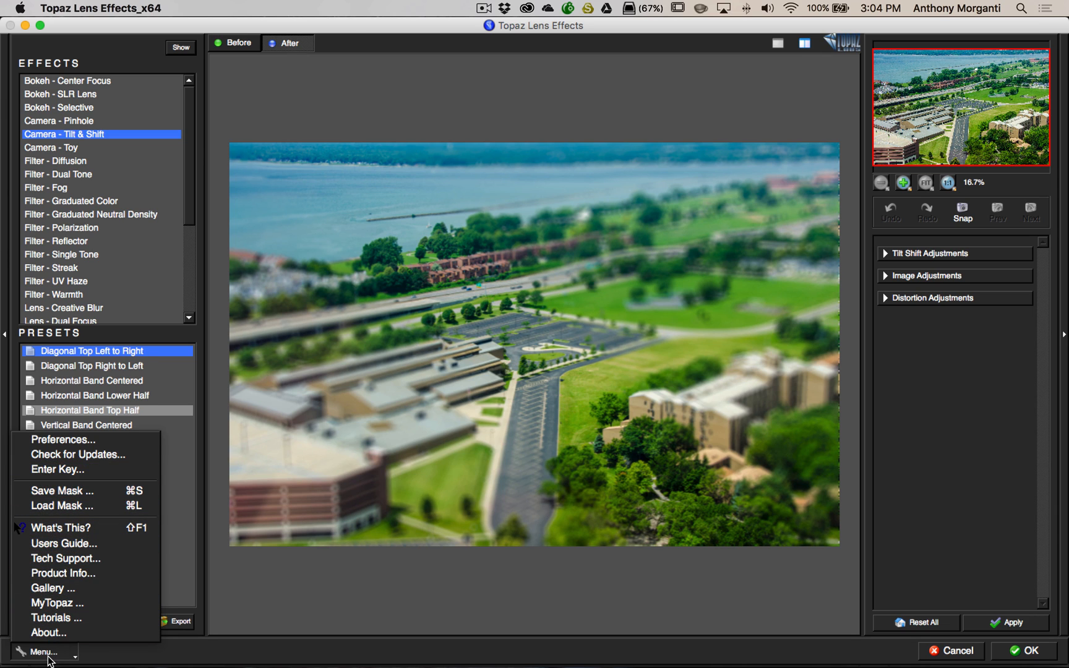
click(49, 657)
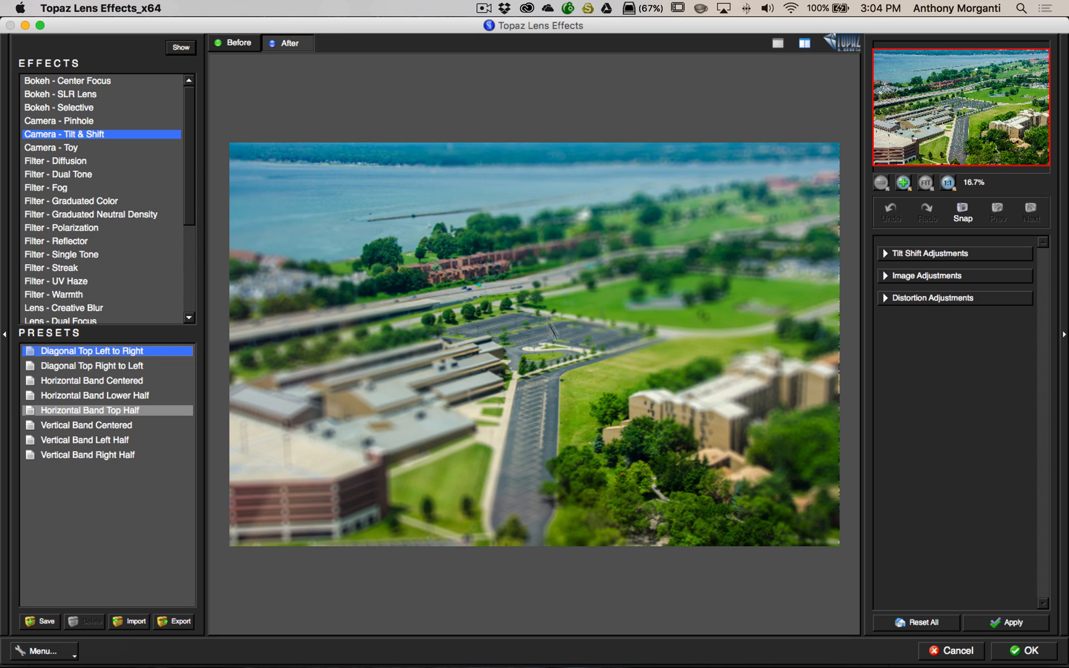
- Compare the tilt-shift result with the original photo, first in the single view and then side by side
click(234, 42)
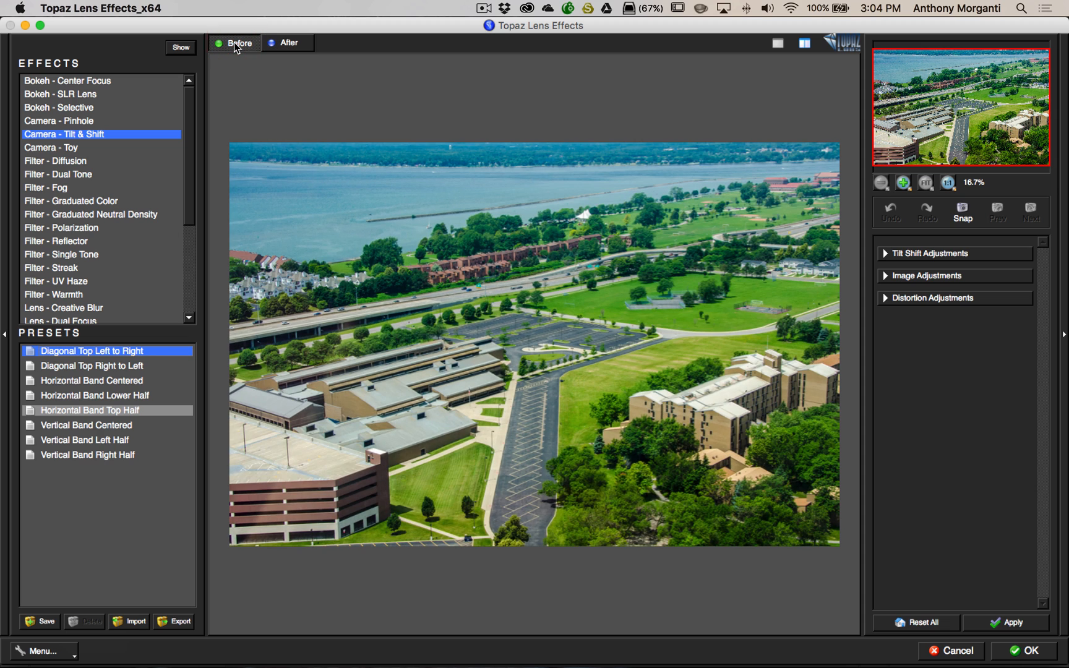
click(284, 45)
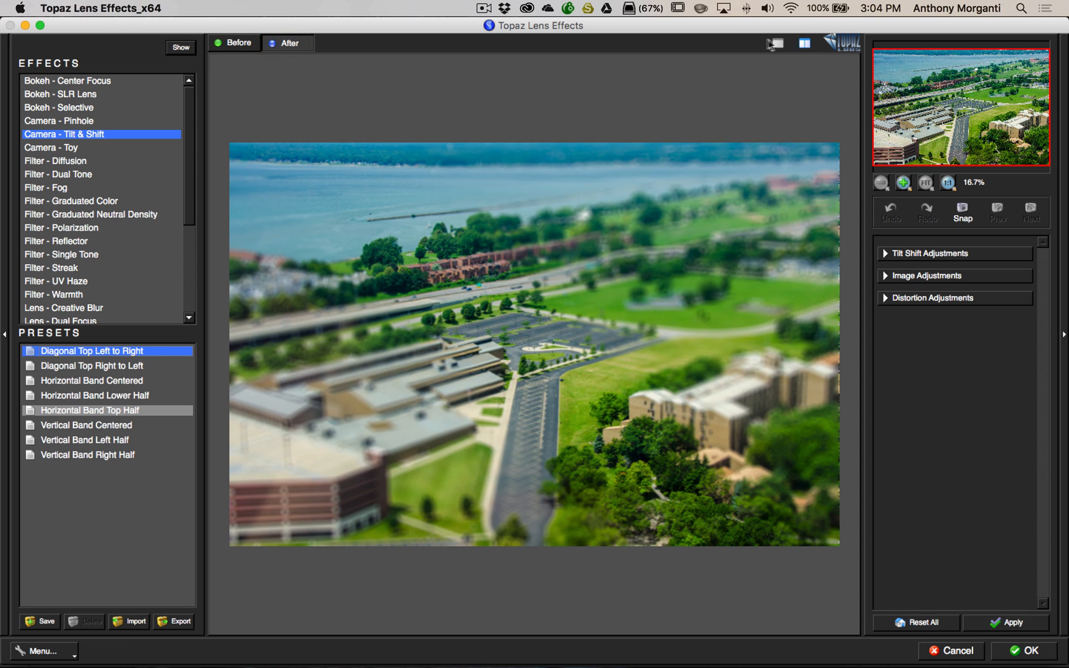
click(802, 41)
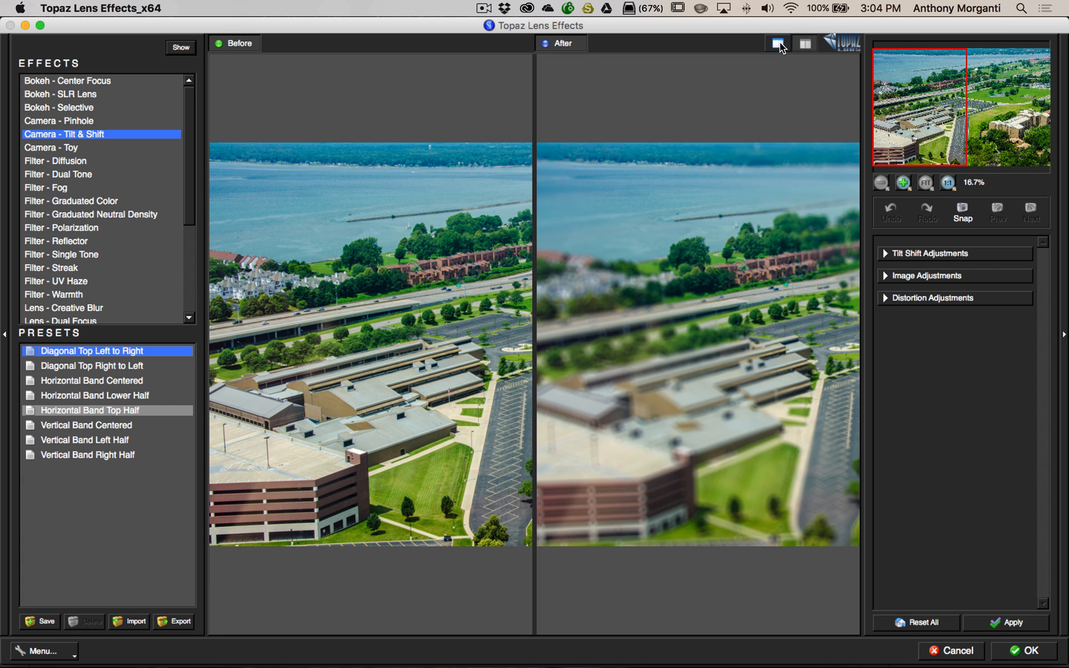
click(779, 45)
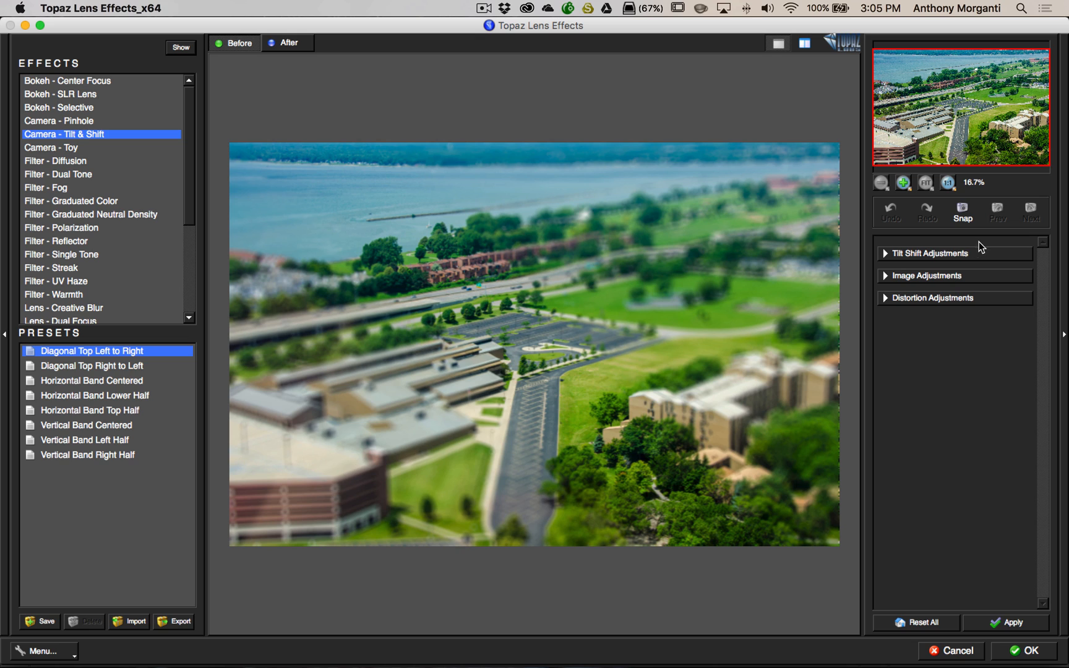
- Examine the tilt-shift preview at 25% and 100% magnification, ending with the whole photo fitted in view
click(963, 206)
click(904, 183)
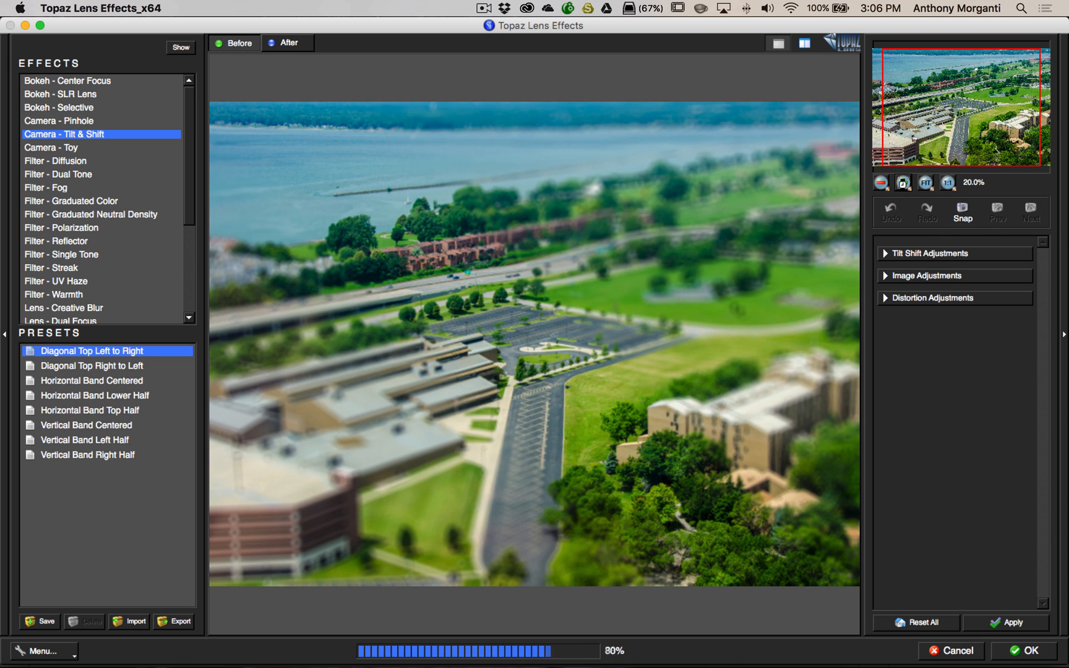
click(904, 183)
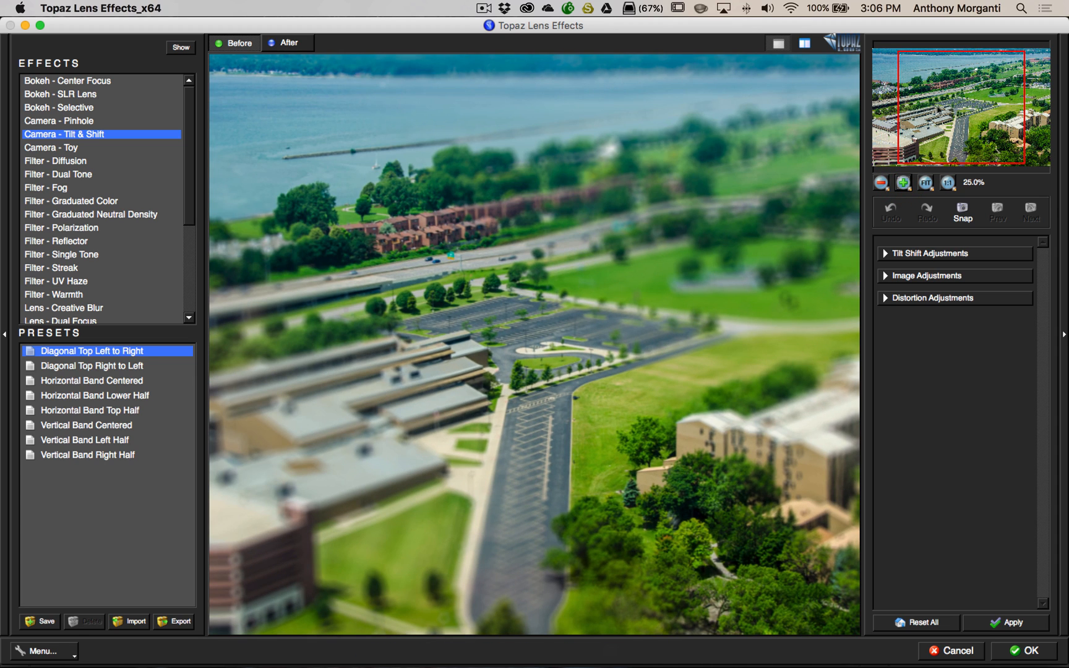
drag(964, 105, 987, 110)
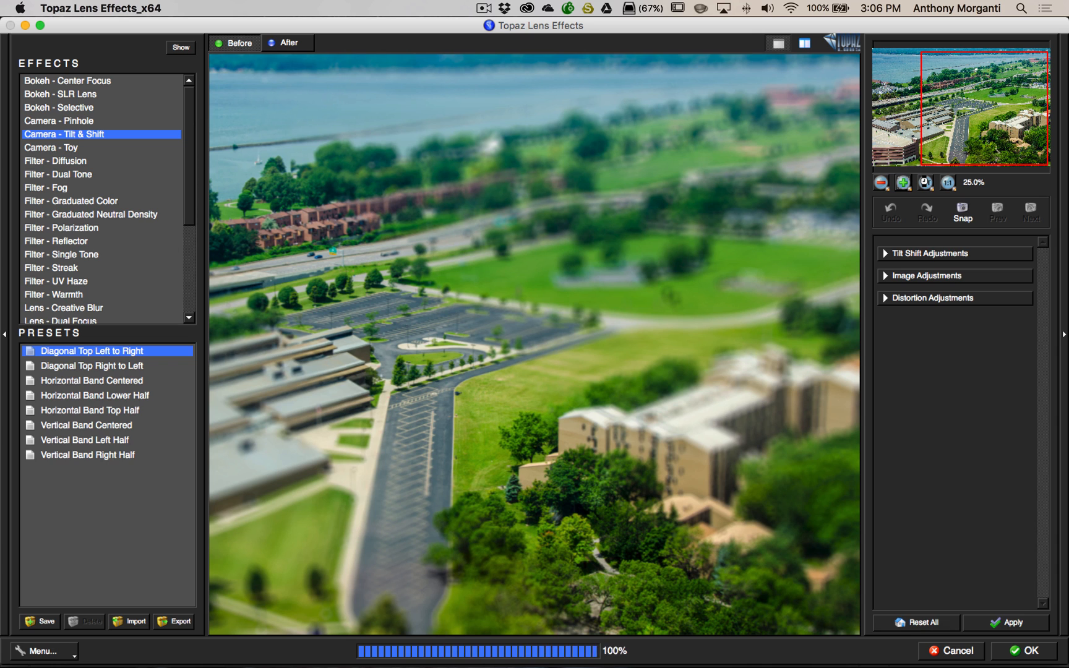
click(925, 183)
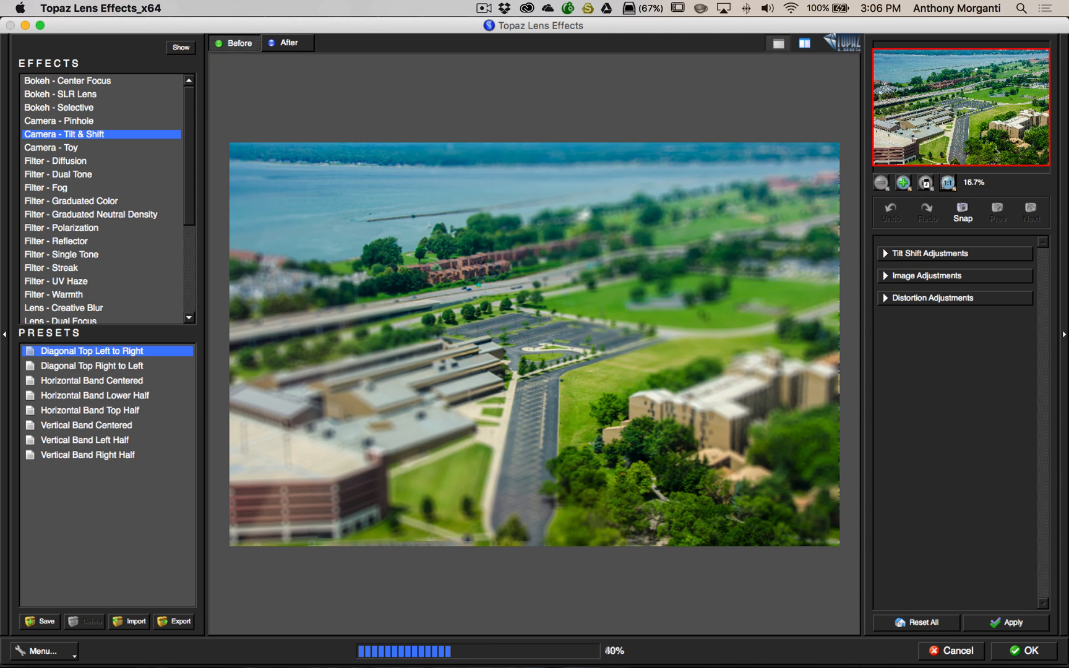
click(947, 182)
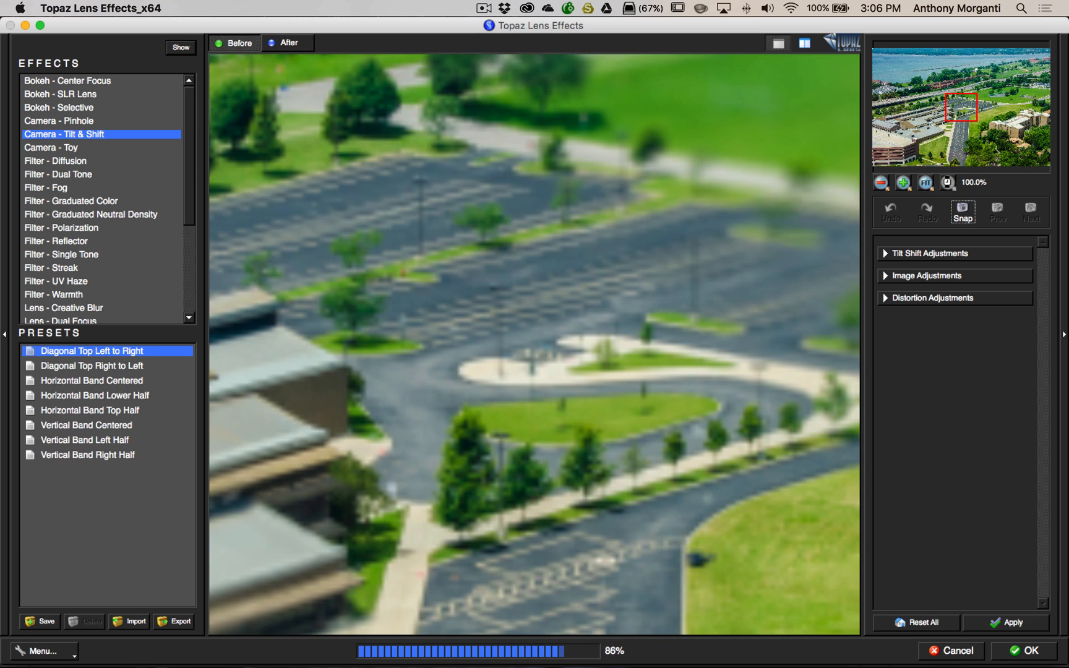
click(925, 183)
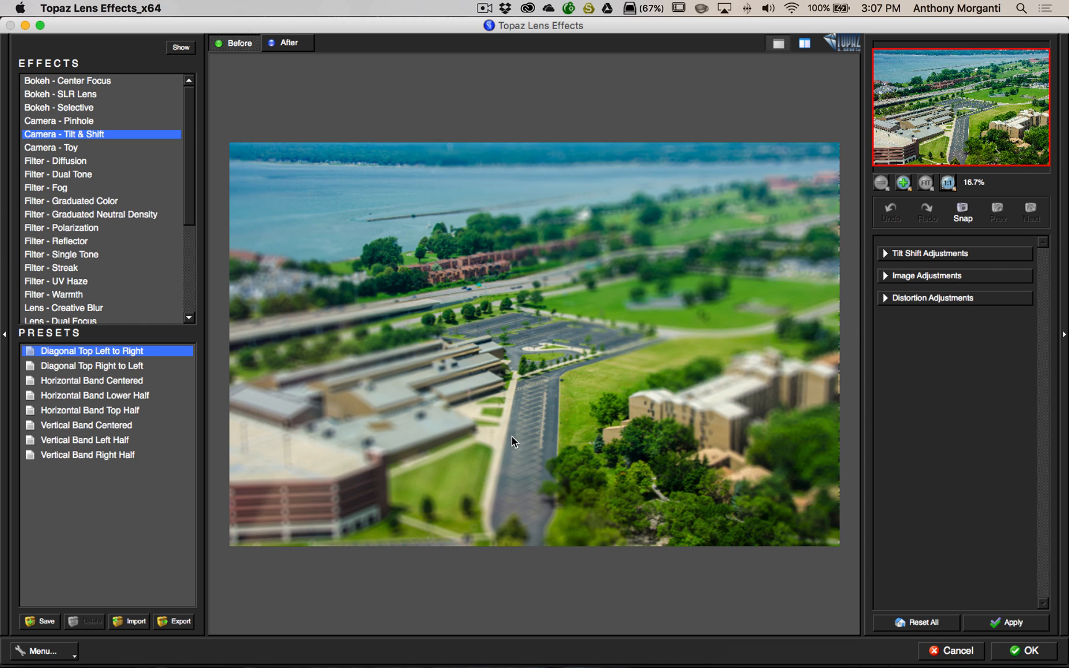
- Apply the Diagonal Top Right to Left preset and set its tilt shift transition to 0.00
click(106, 366)
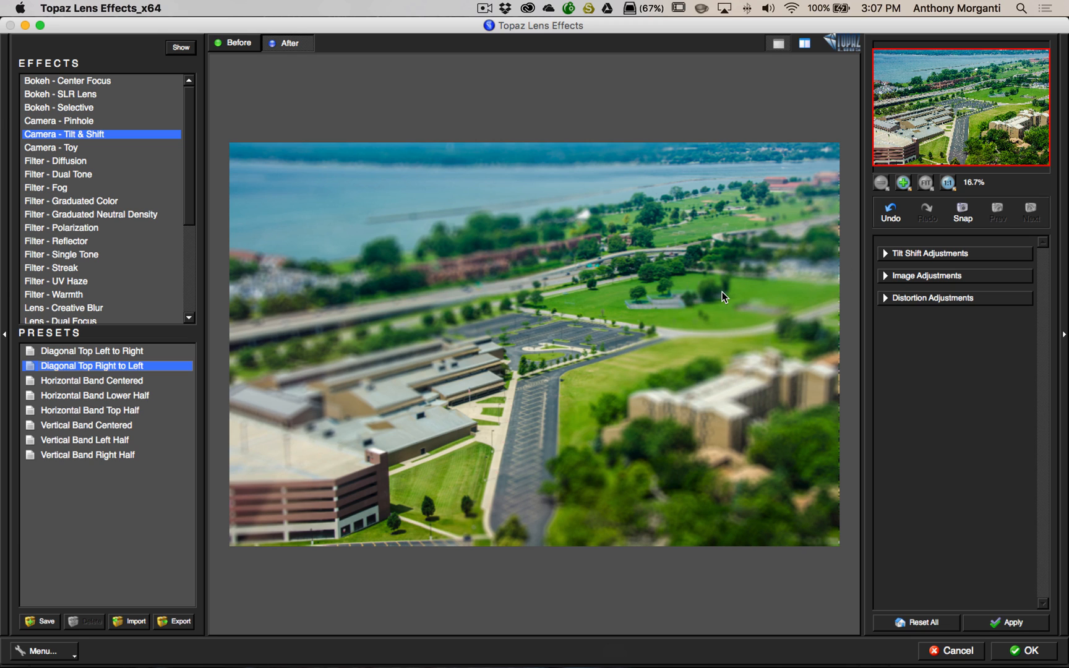
click(886, 254)
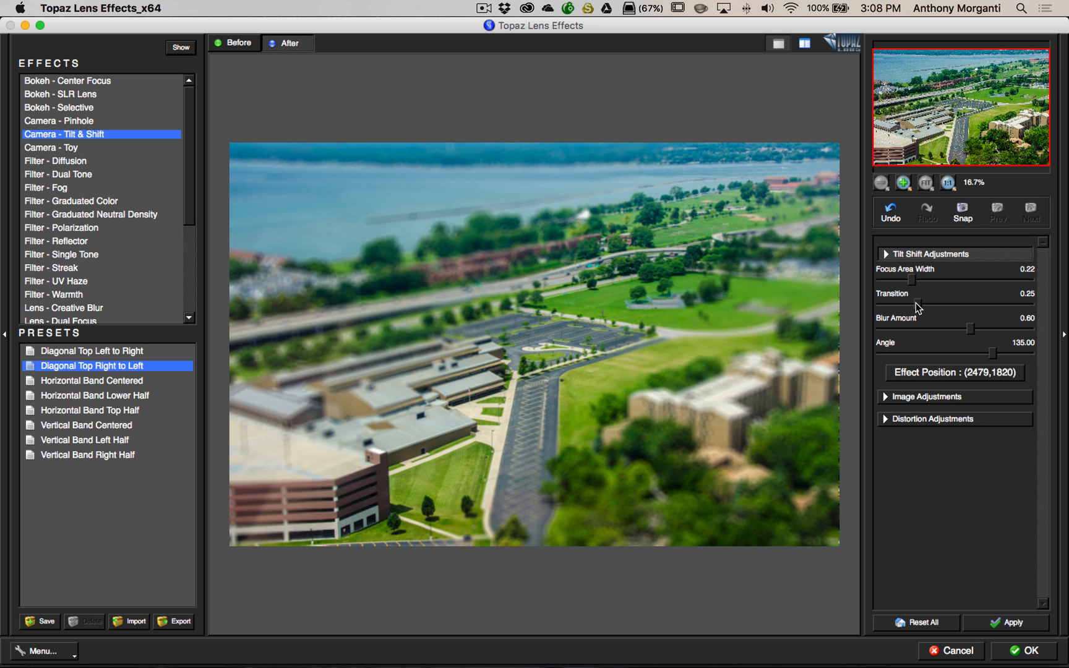
drag(918, 304, 879, 305)
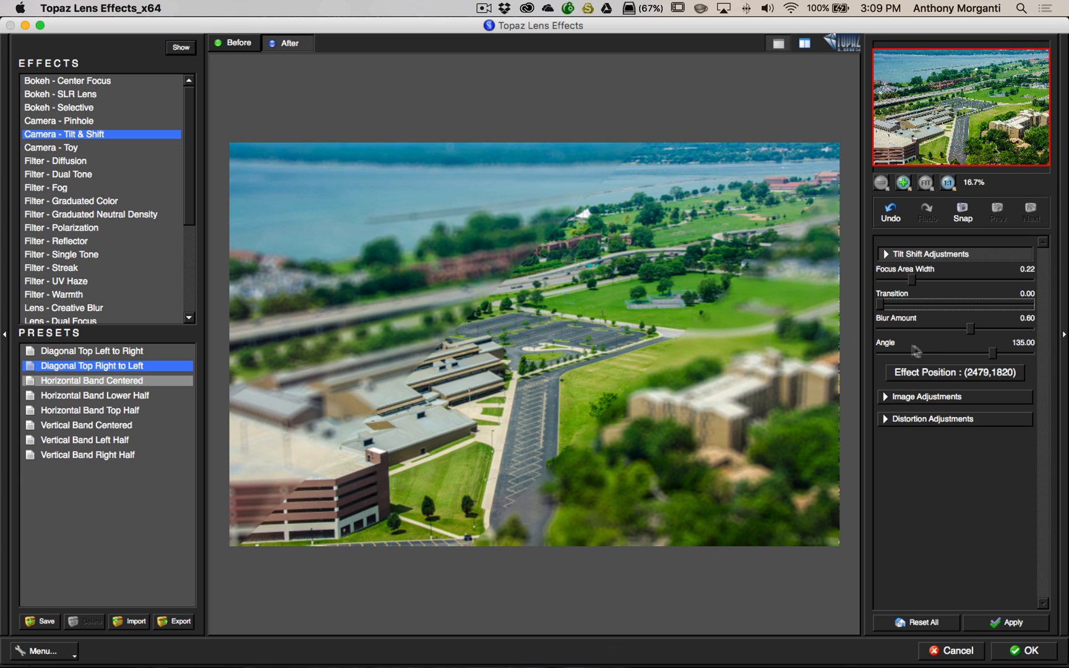
- Set the tilt shift angle to 165.81 and the transition to 0.25
drag(991, 354, 1001, 356)
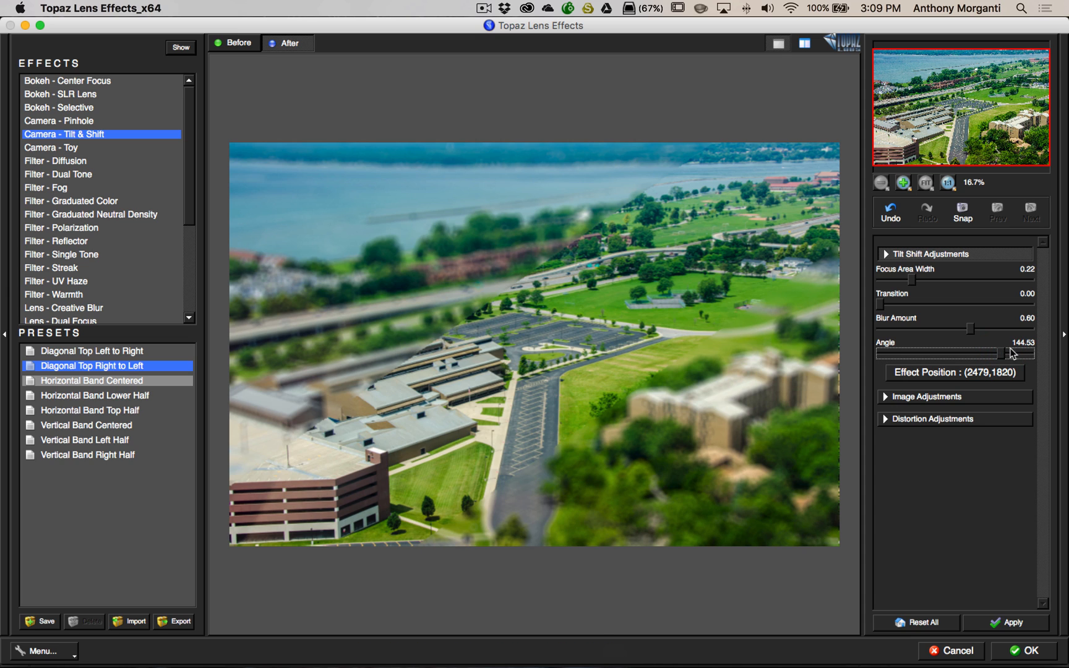
drag(1001, 354, 1010, 356)
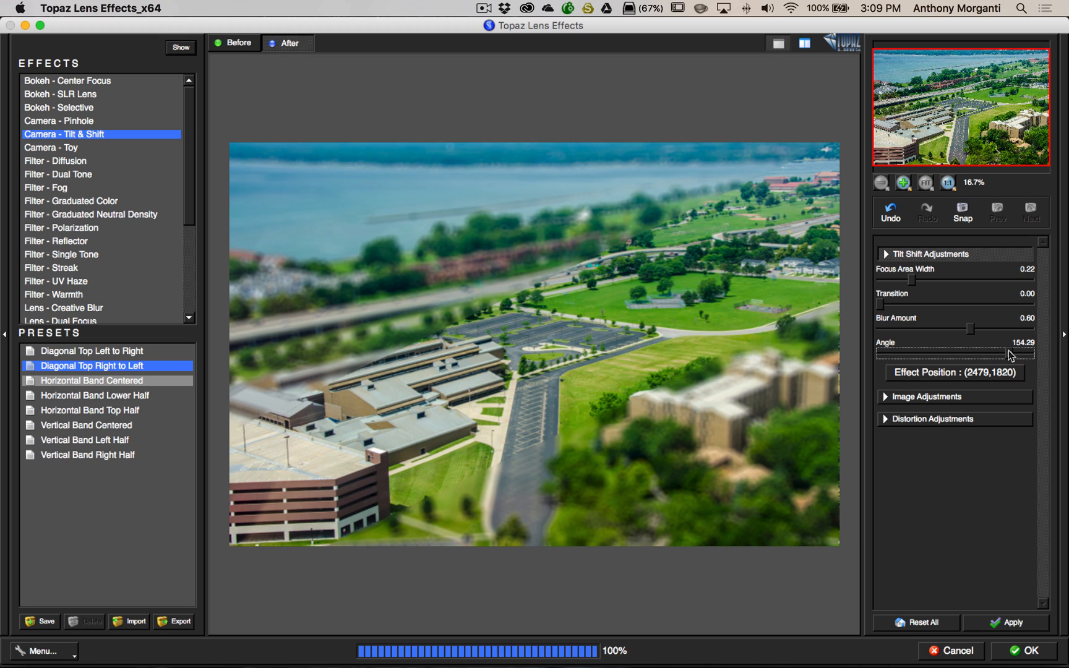
drag(1011, 355, 1019, 354)
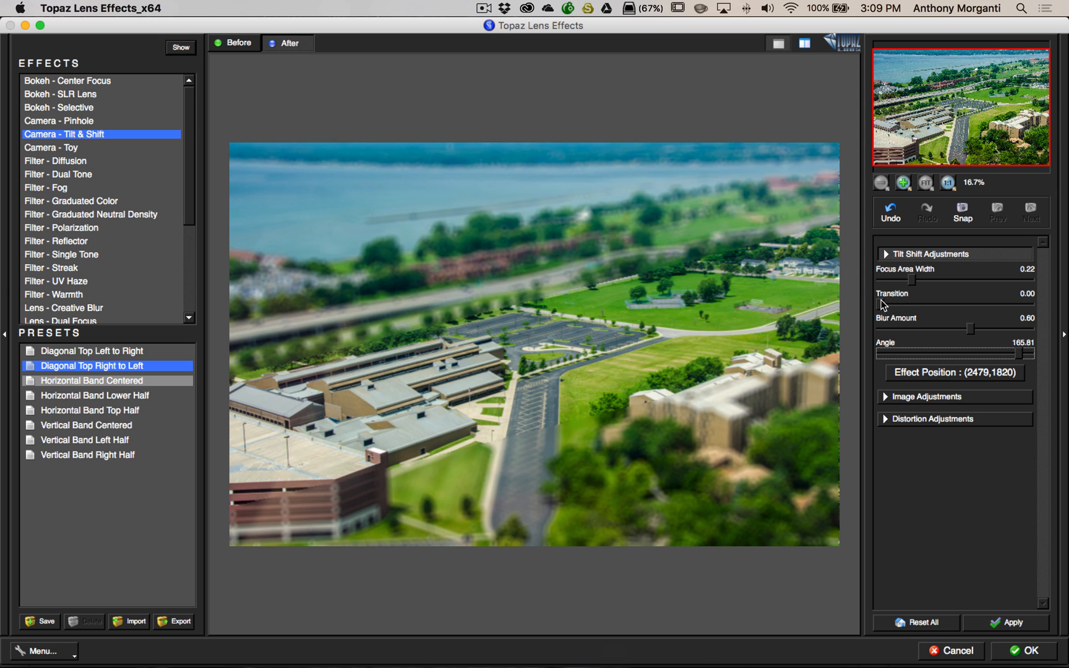
drag(881, 305, 917, 306)
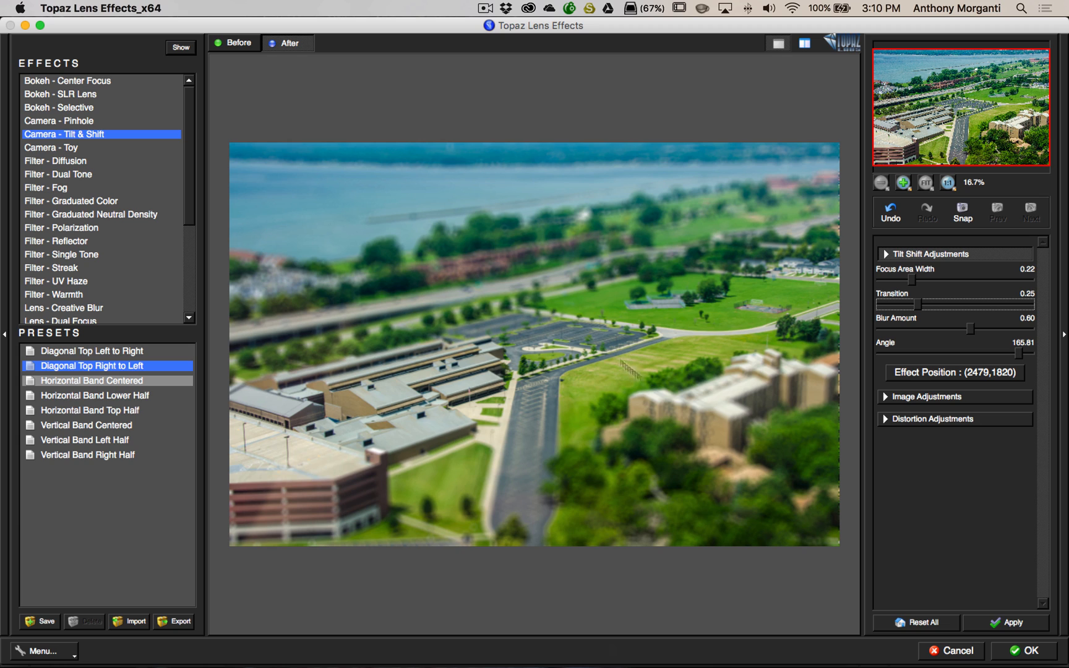
- Set the focus area width to 0.40 and the blur amount to 0.68
drag(912, 278, 947, 282)
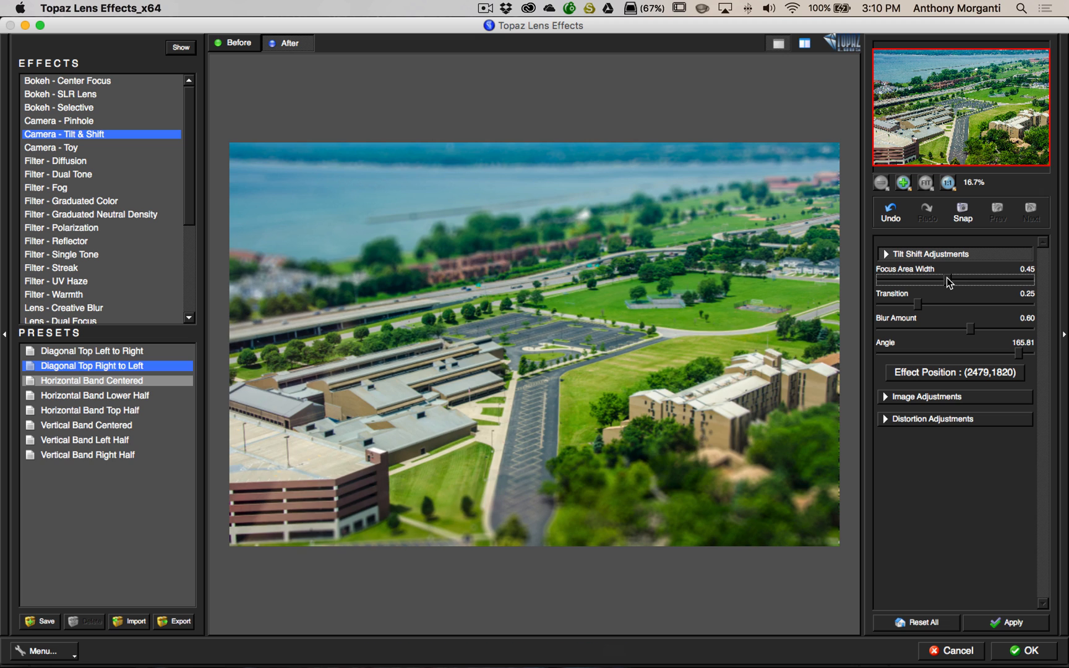
drag(946, 277, 941, 282)
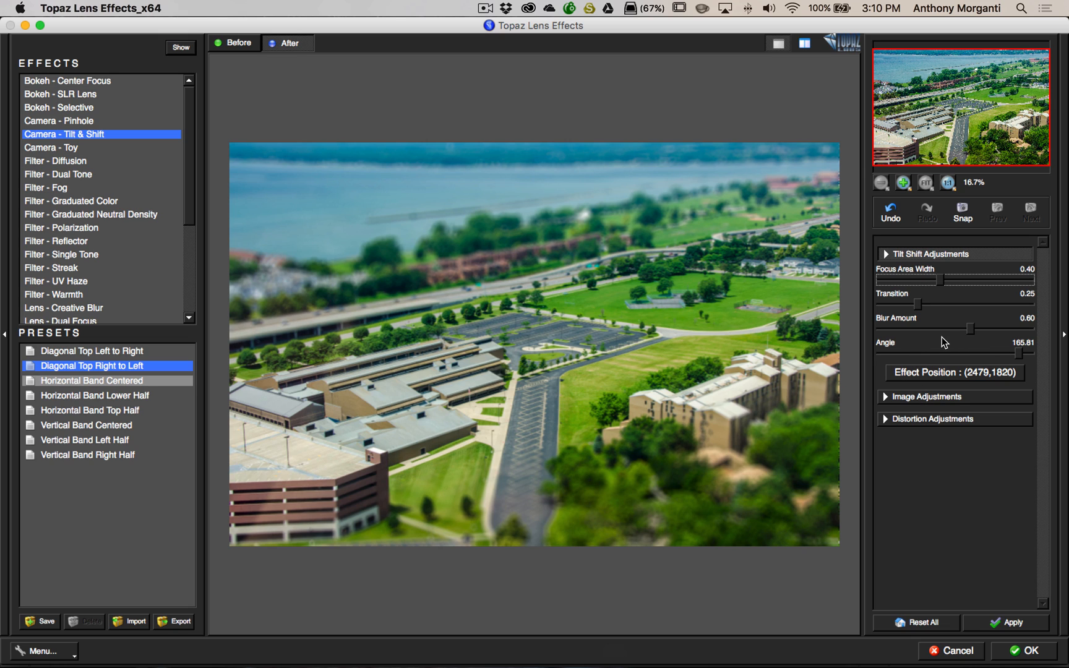
drag(971, 329, 983, 330)
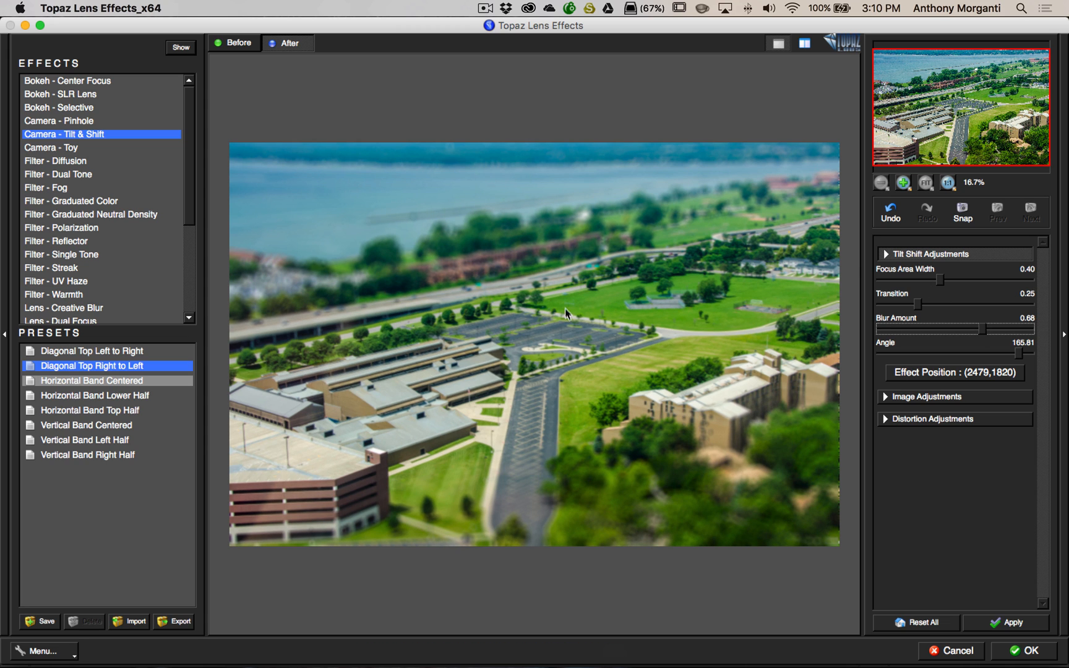
- Compare the result with the original photo and reduce the blur amount to 0.55
click(238, 44)
click(286, 43)
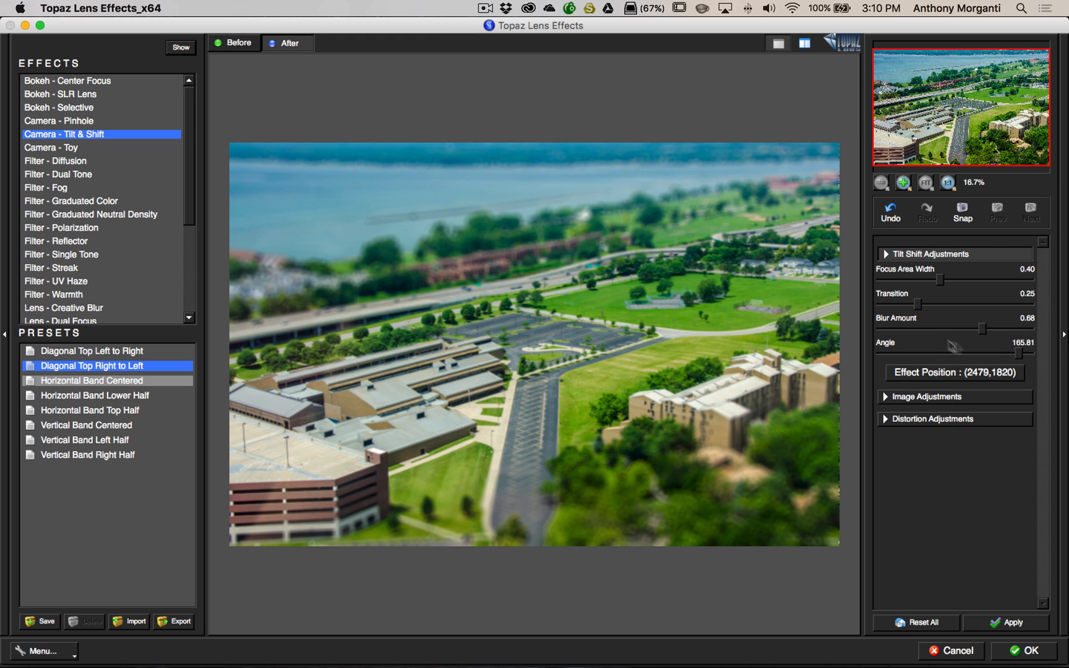
drag(983, 332, 963, 332)
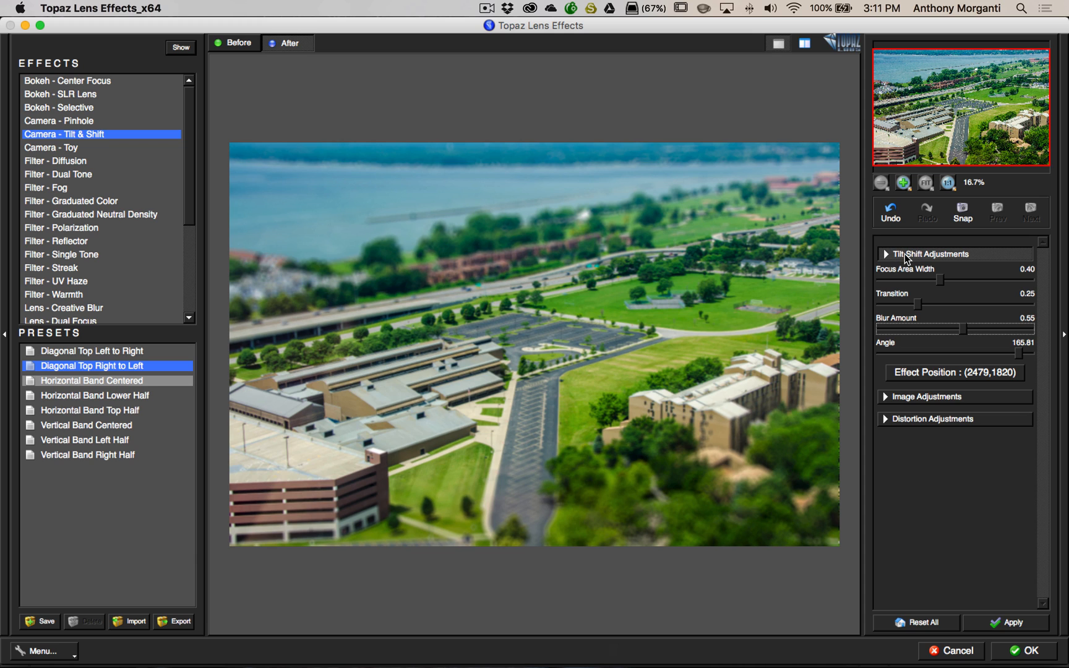
- Try the image saturation at -0.35 and 0.25, and reset it to its default
click(887, 254)
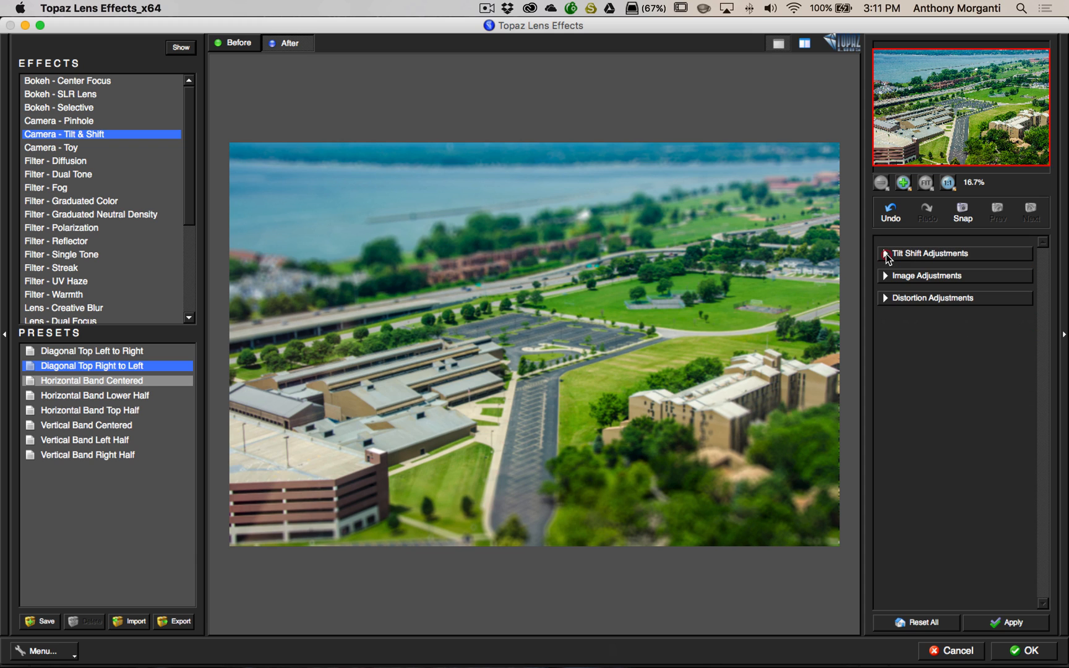
click(886, 276)
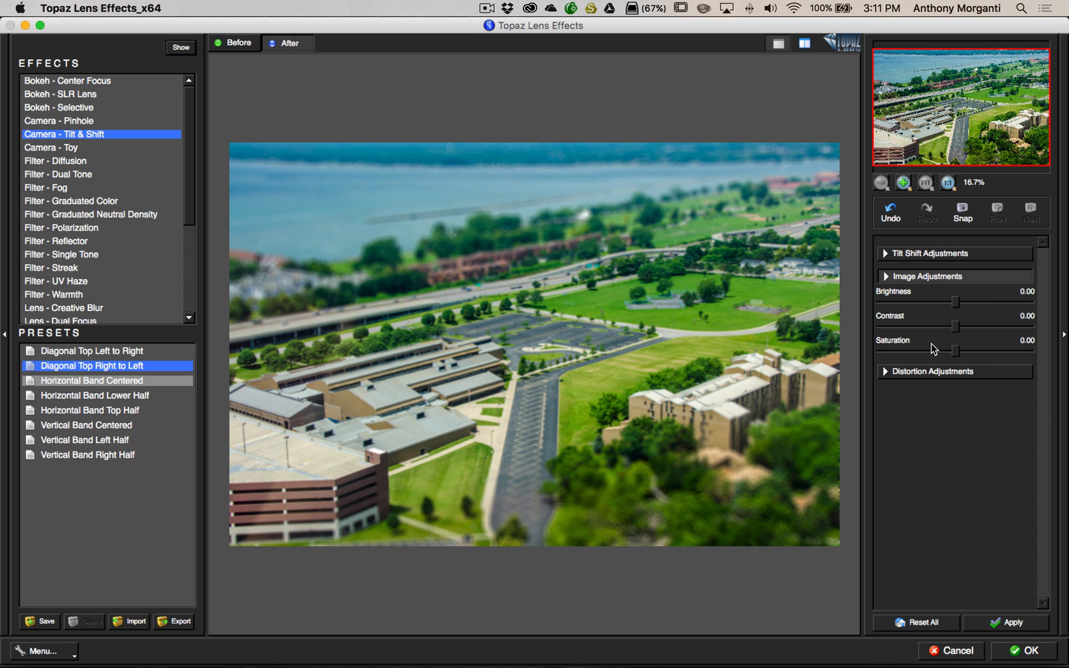
drag(955, 351, 930, 354)
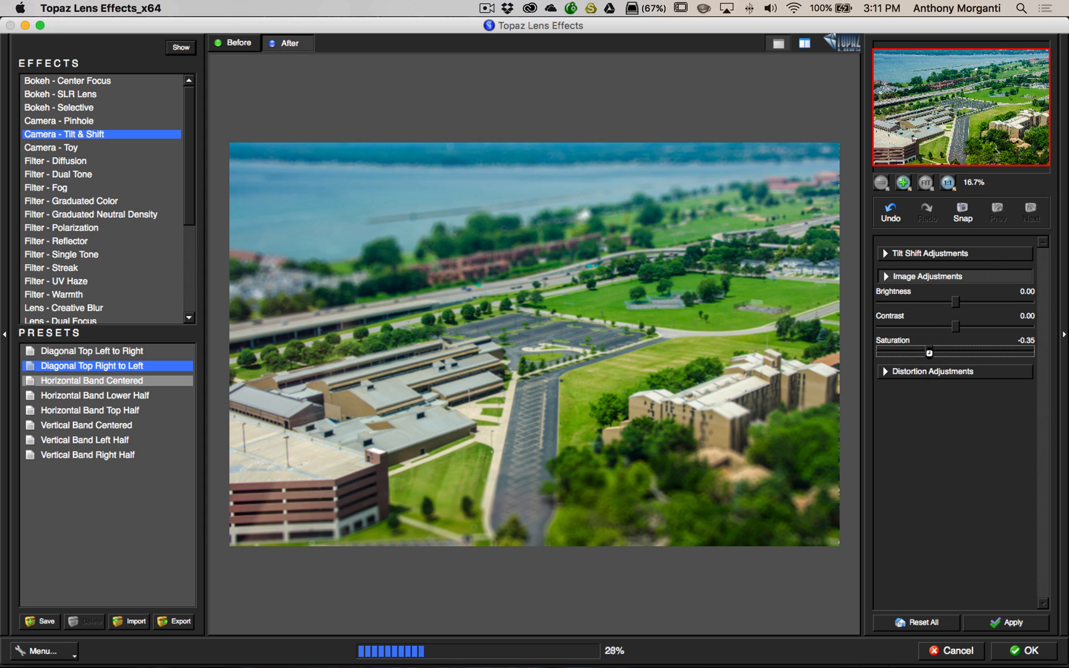
drag(929, 353, 975, 354)
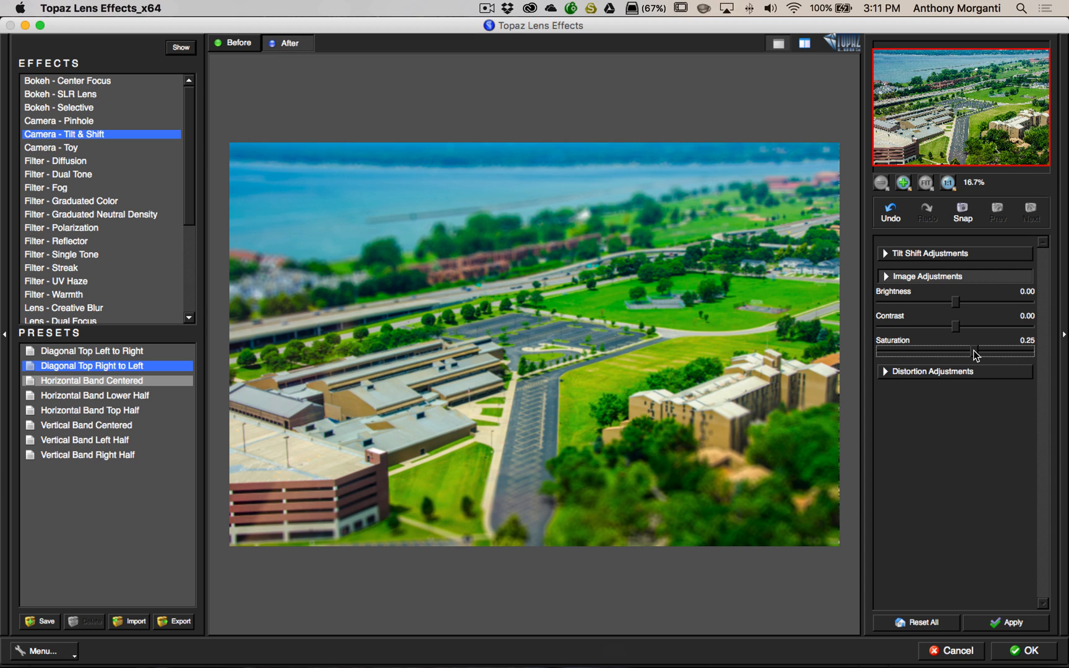
click(974, 351)
double_click(892, 344)
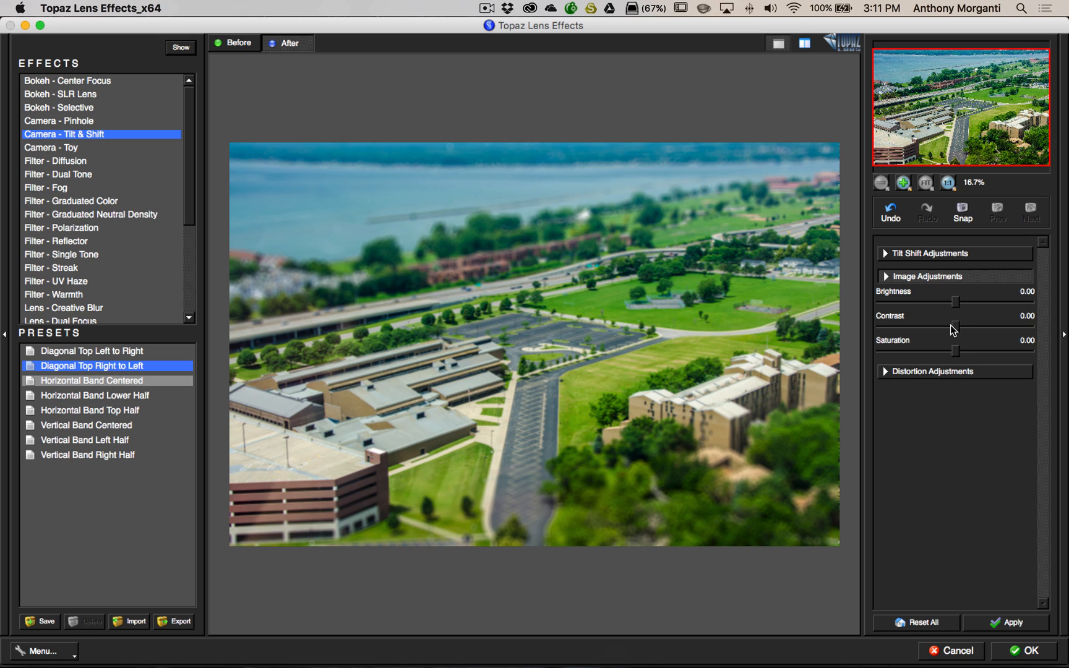
- Set the image contrast to 0.21 and capture a snapshot of the current settings
drag(952, 325, 971, 323)
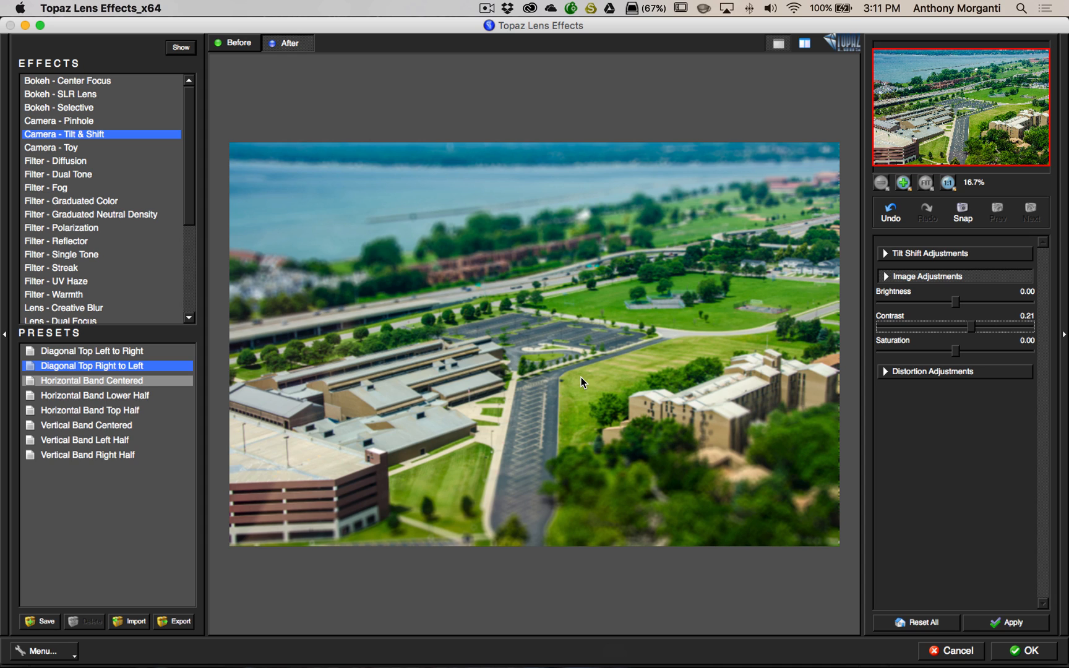
click(618, 258)
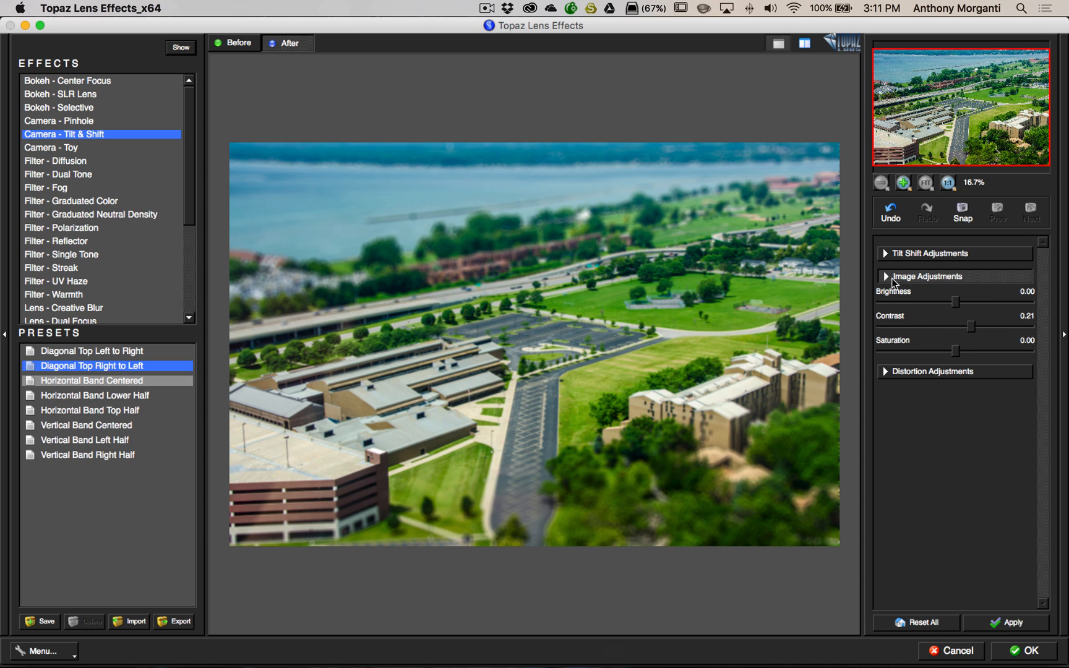
click(886, 276)
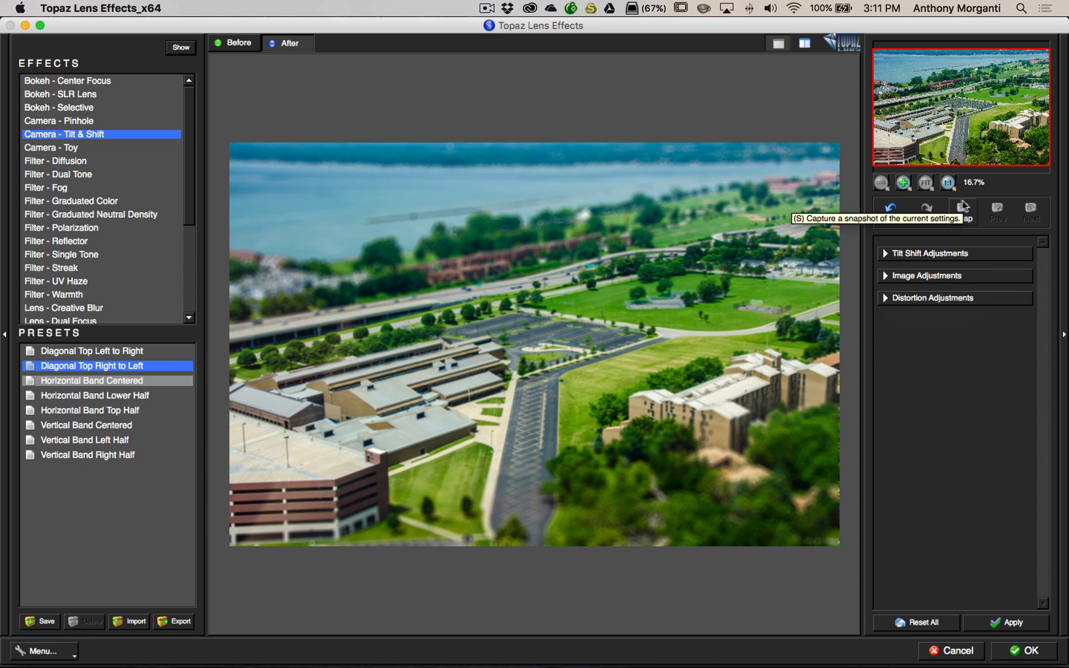
click(963, 210)
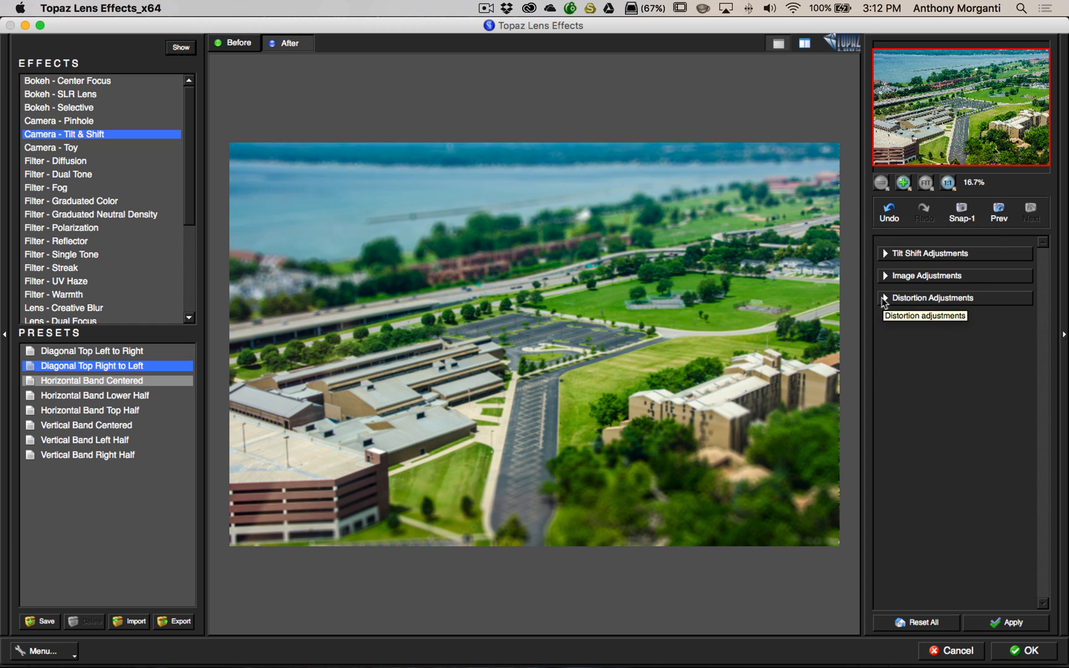
- Try Tangential distortion with horizontal values 0.61 and -0.39 and vertical value 0.32, and reset both to their defaults
click(887, 298)
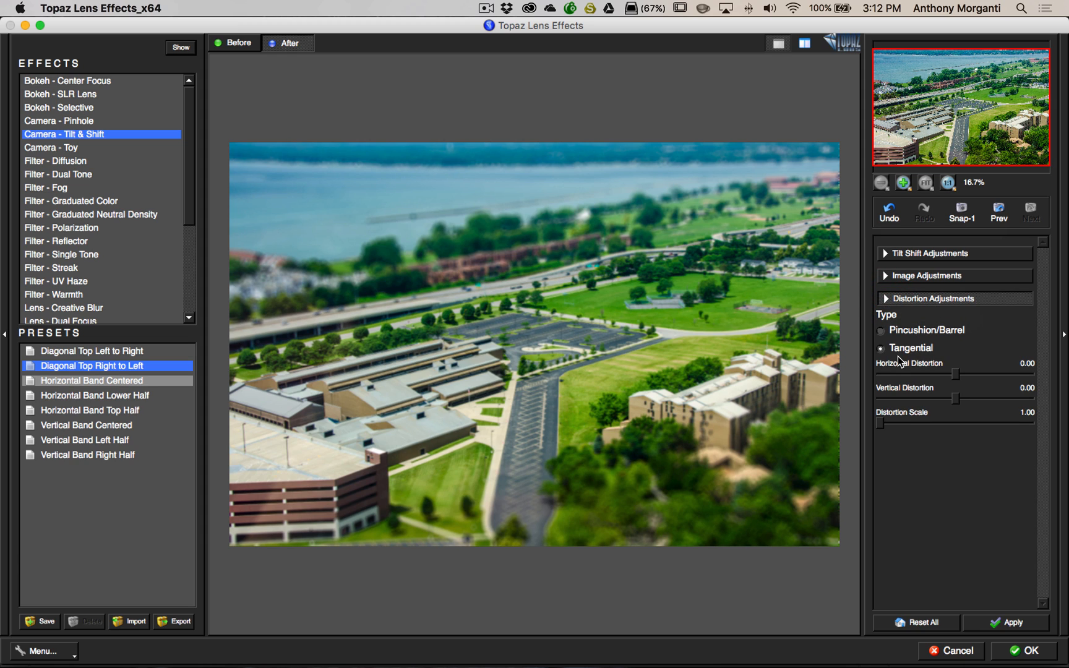
drag(958, 375, 1007, 377)
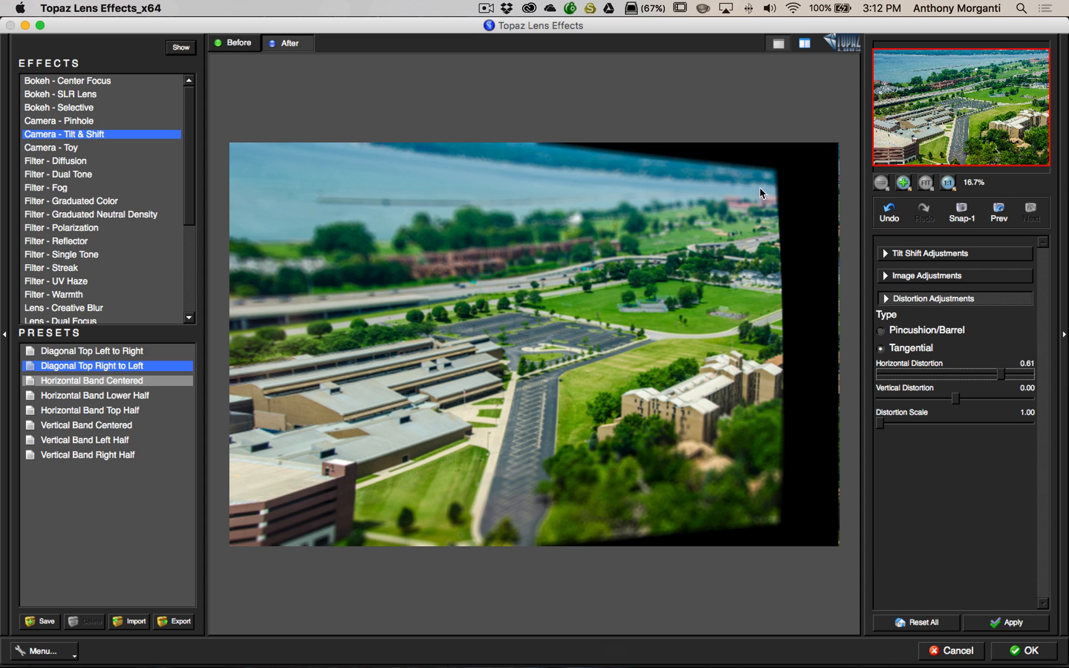
drag(1003, 378, 928, 377)
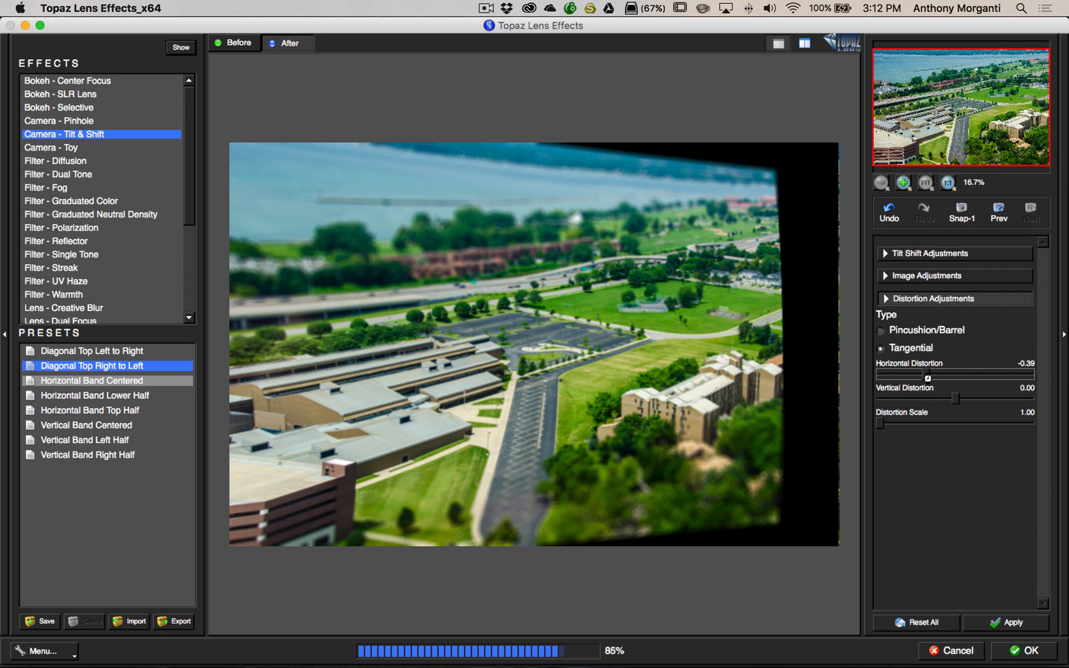
drag(958, 399, 979, 399)
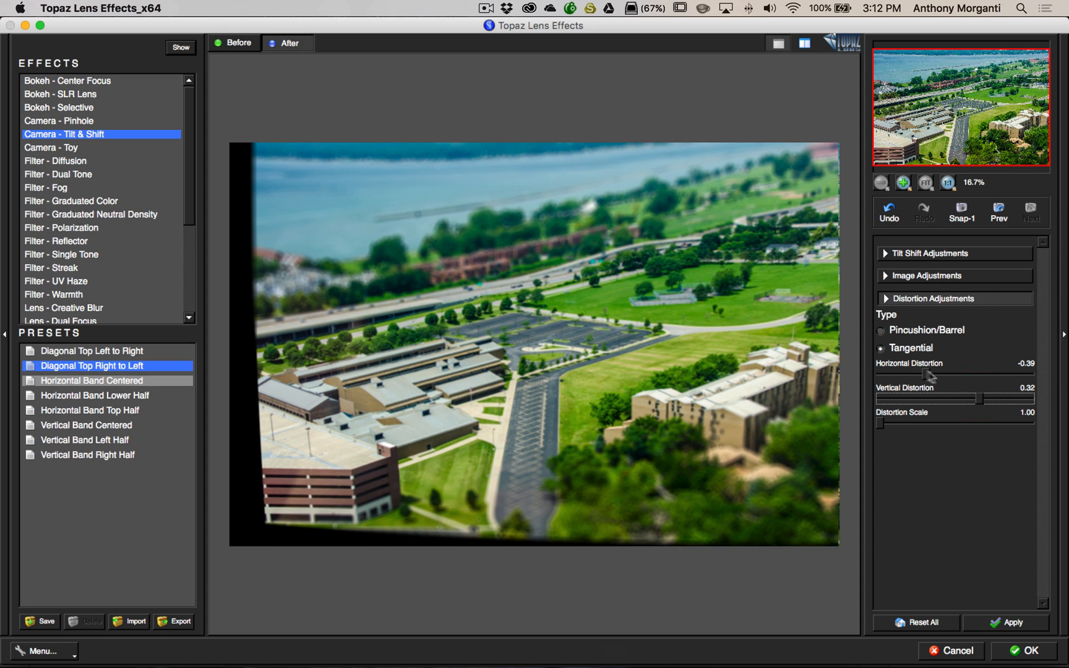
double_click(899, 363)
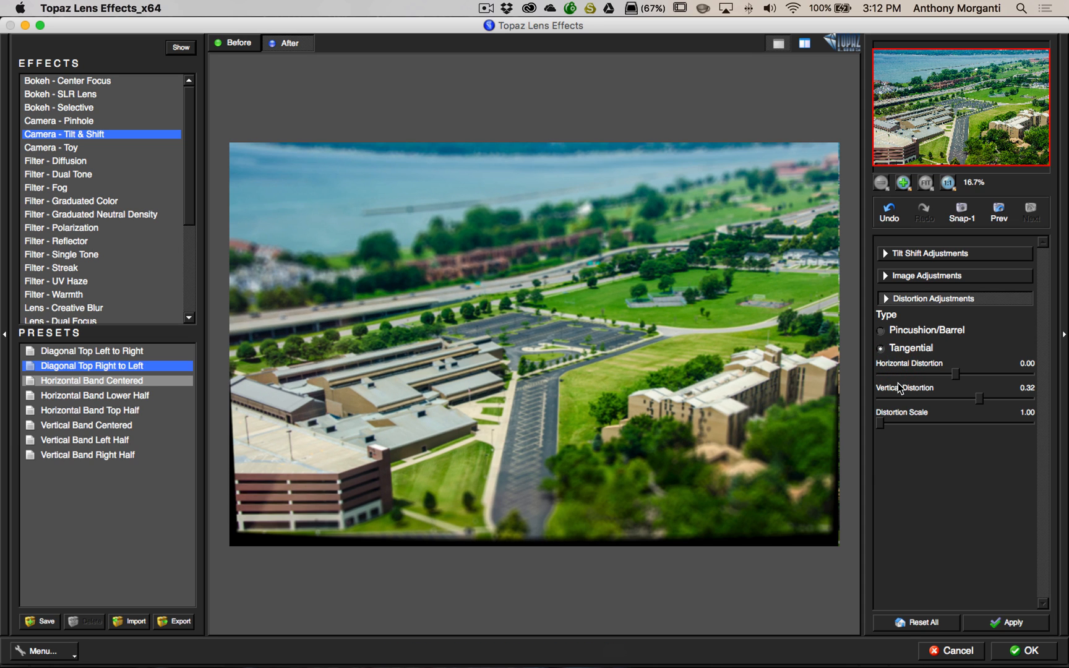
double_click(900, 388)
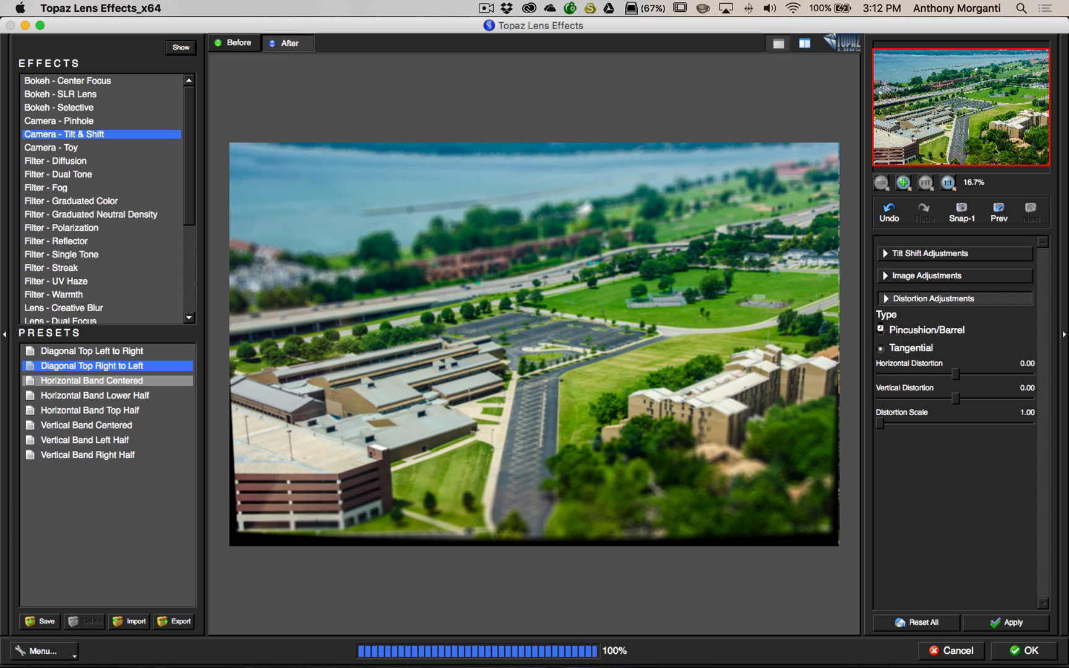
- Try Pincushion/Barrel distortion at horizontal 0.45 and vertical -0.37, and restore the settings from the saved snapshot
click(881, 329)
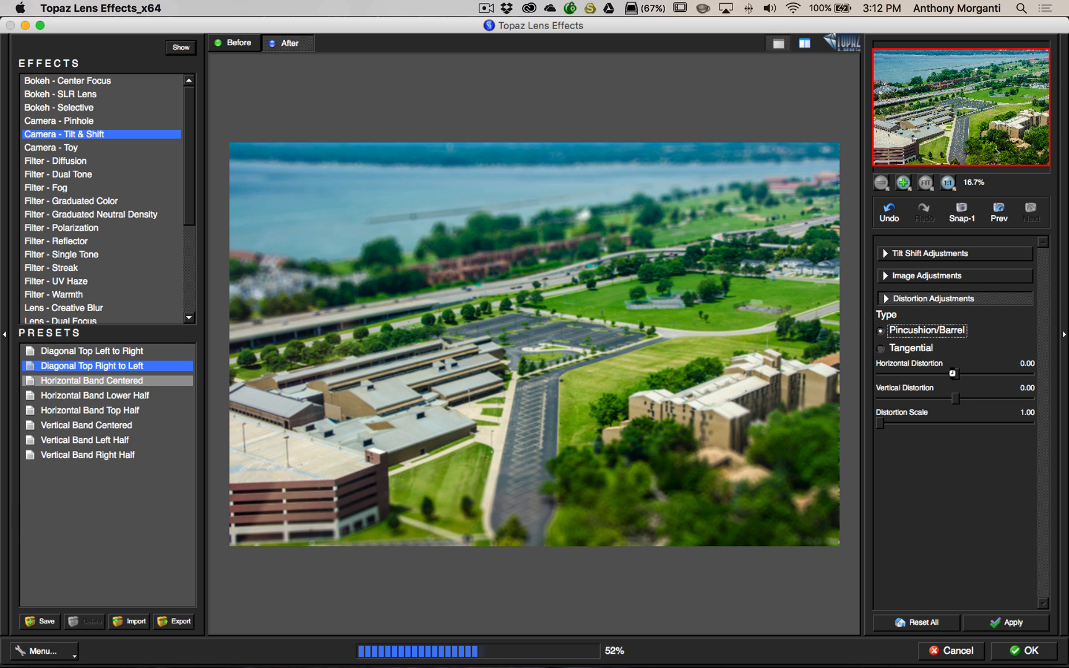
drag(954, 372, 993, 376)
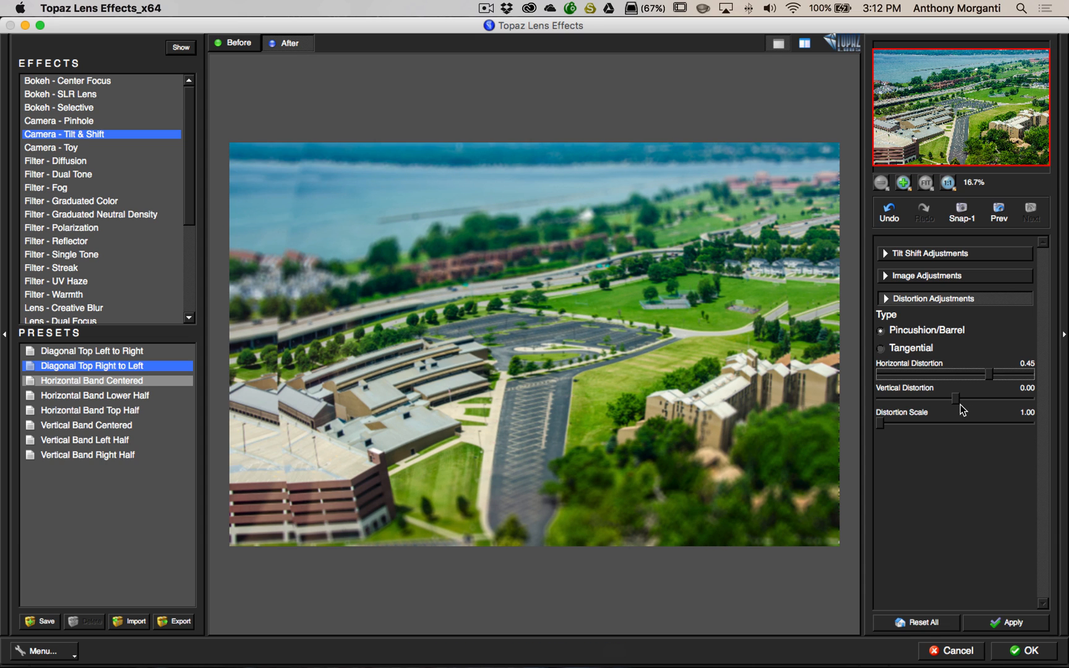
drag(956, 396, 927, 403)
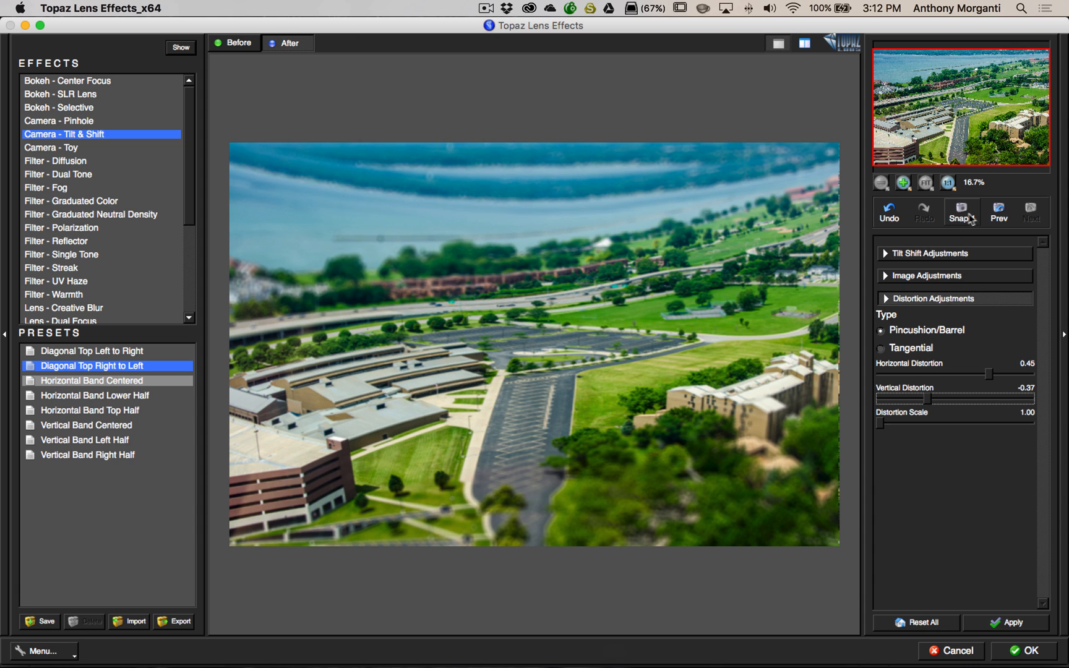
click(1000, 210)
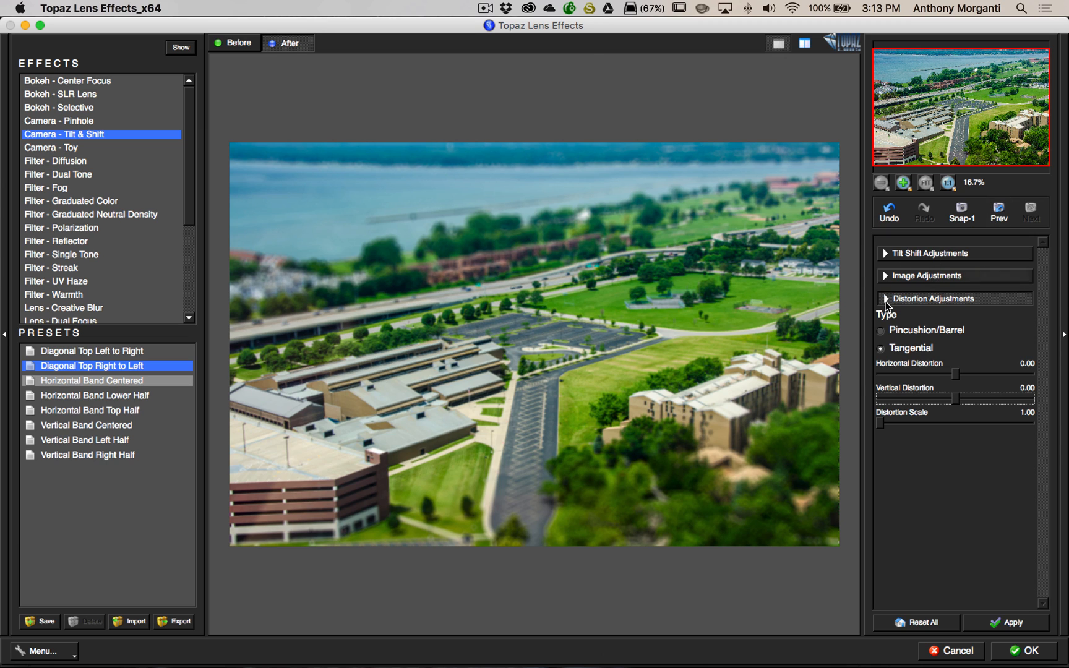
click(885, 299)
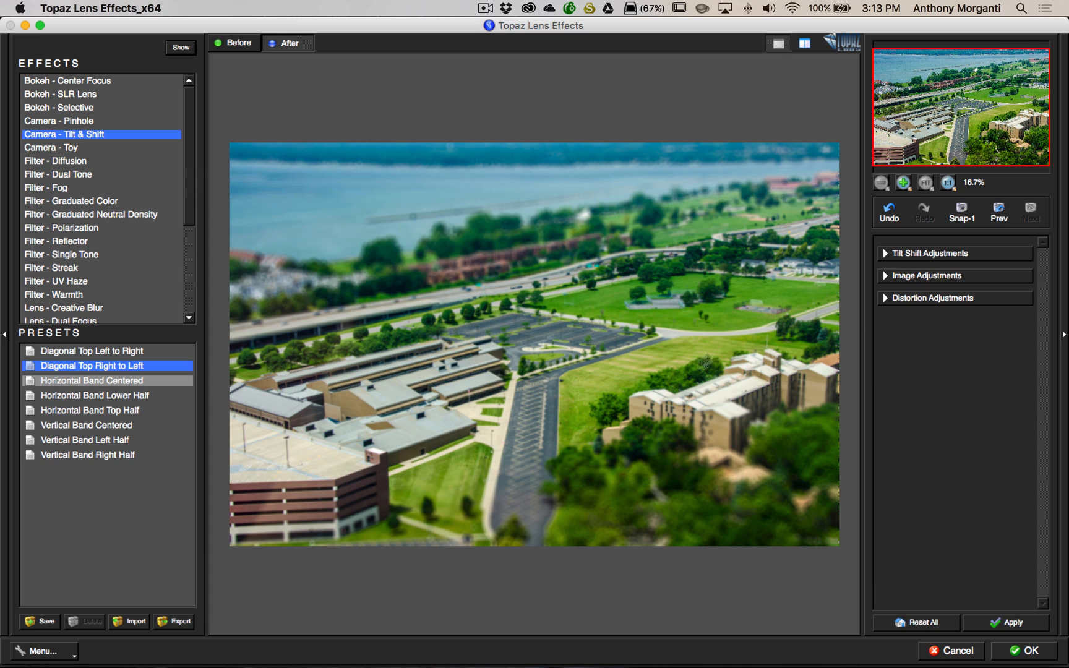
- Accept the tilt-shift effect to return to Photoshop and switch to the Senior Portrait-1.jpg document
click(1022, 651)
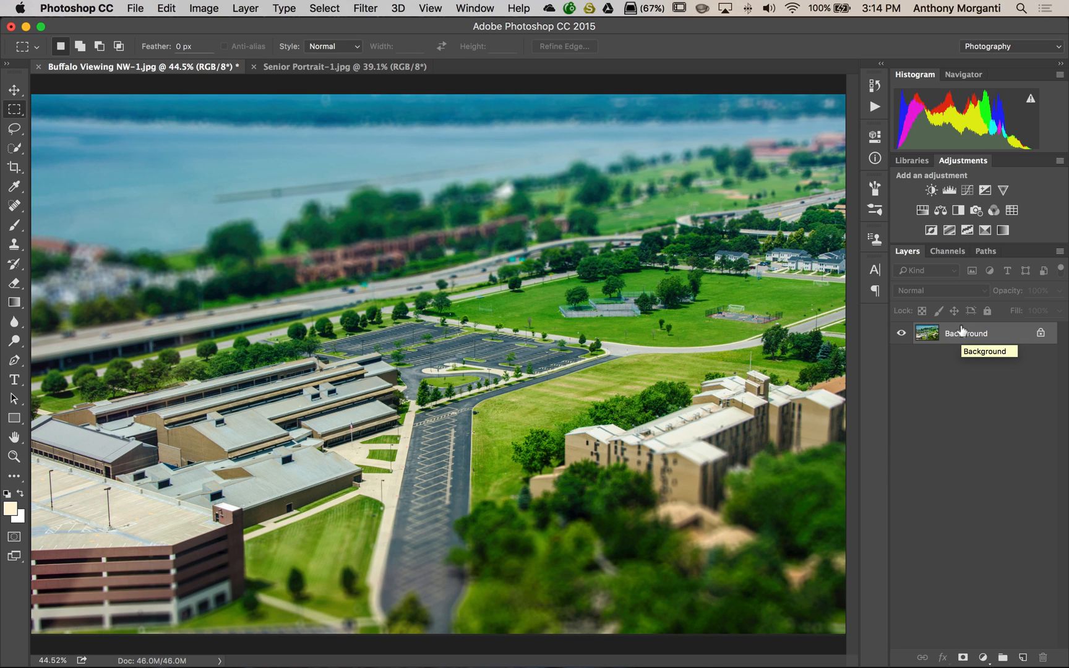
click(345, 67)
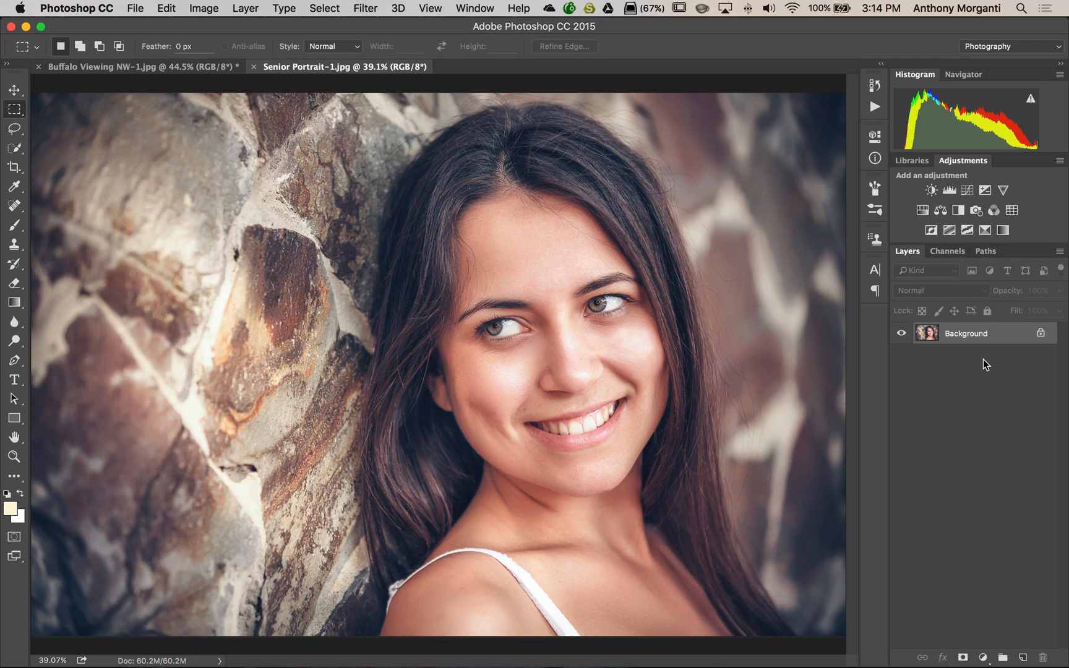
- Duplicate the portrait's Background layer and open the copy in the Topaz Lens Effects plug-in
key(super+j)
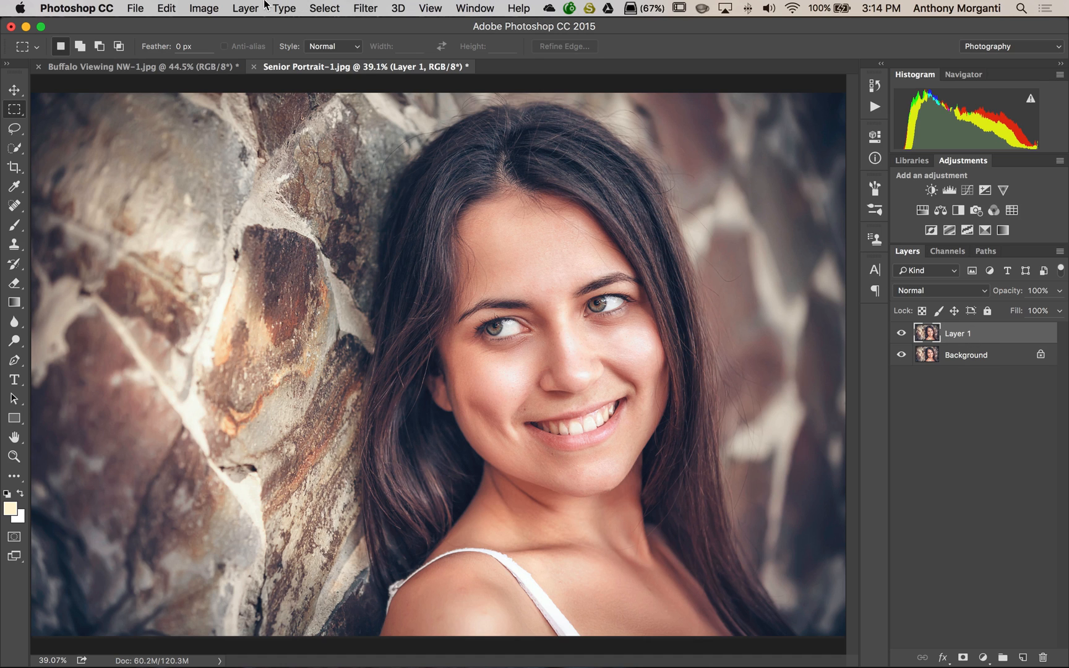
click(370, 8)
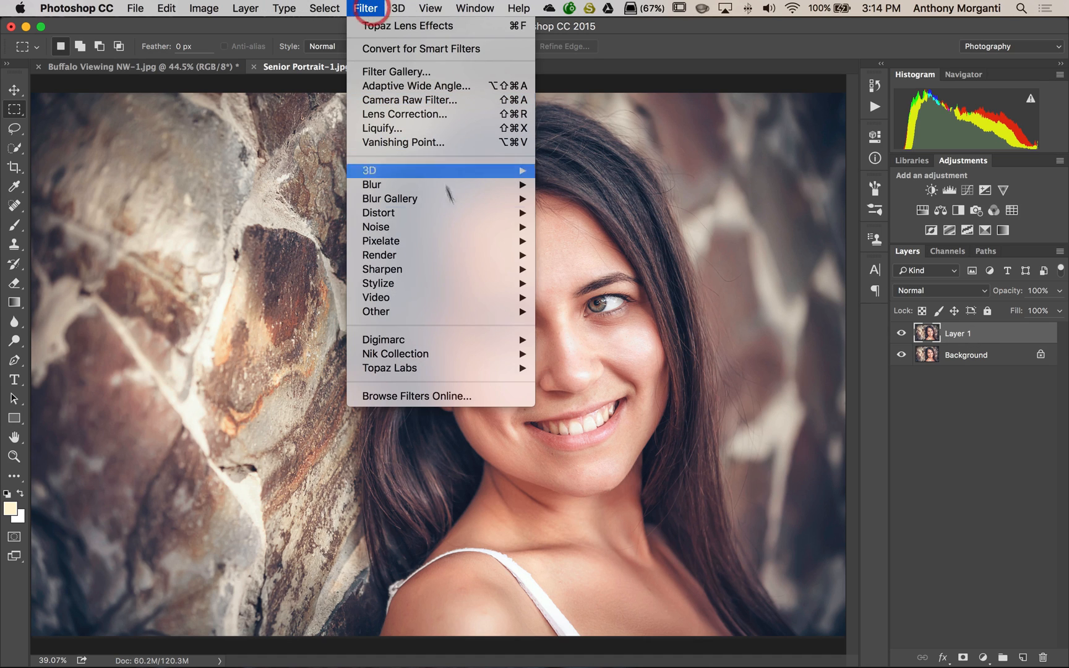
mouse_move(484, 368)
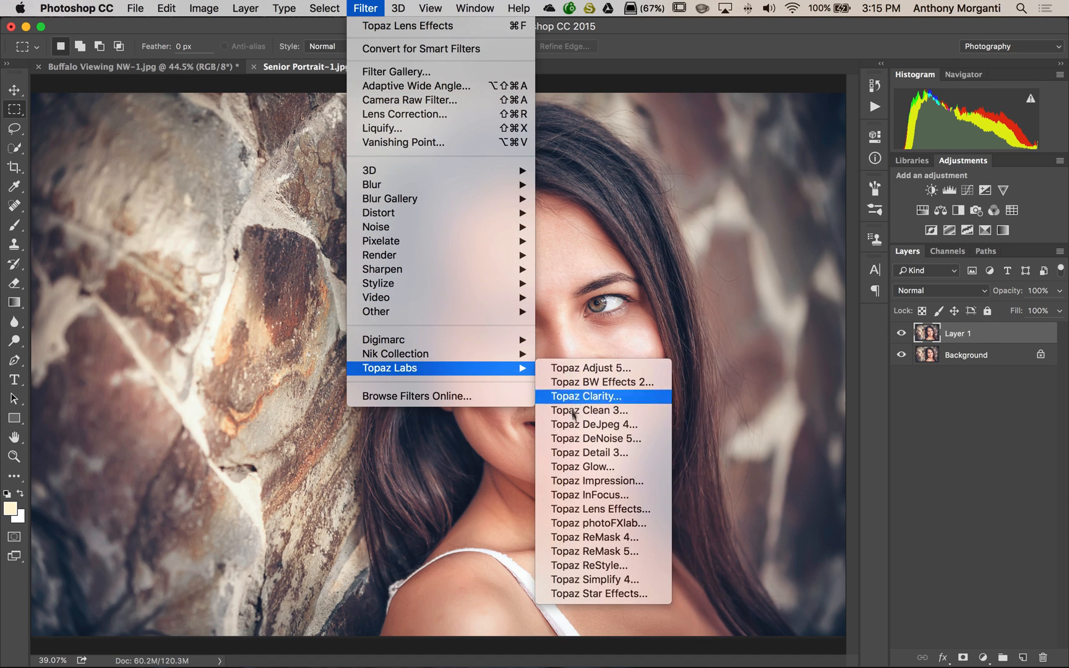
click(602, 509)
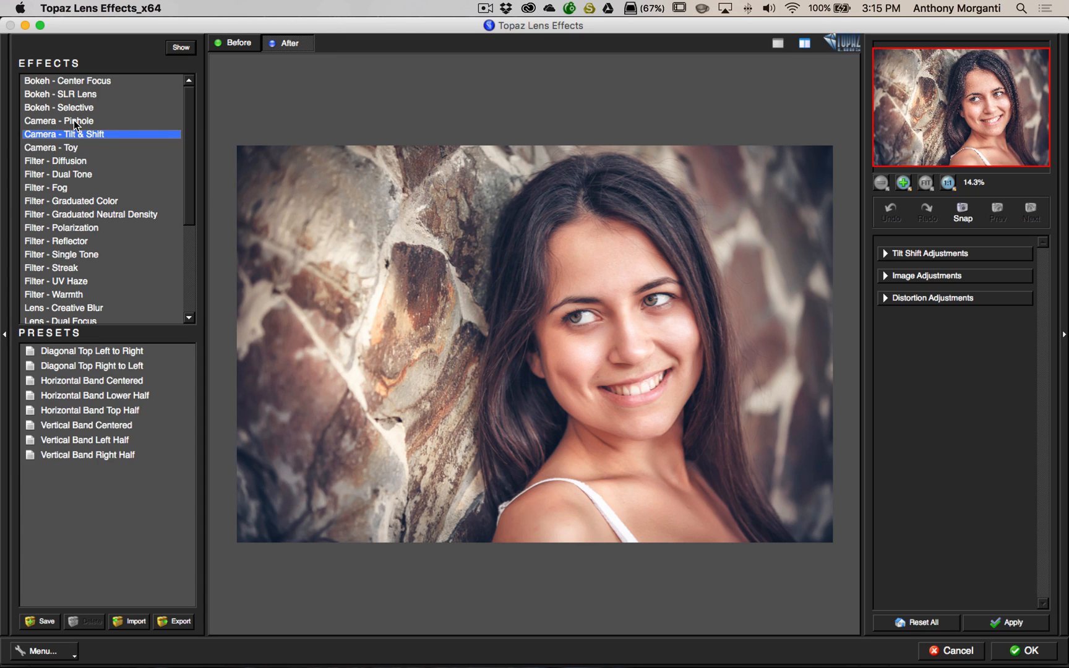
- Choose the Camera - Pinhole effect and preview its presets from Blurred Dark Edges Heavy through Soft Focal Point I
click(74, 122)
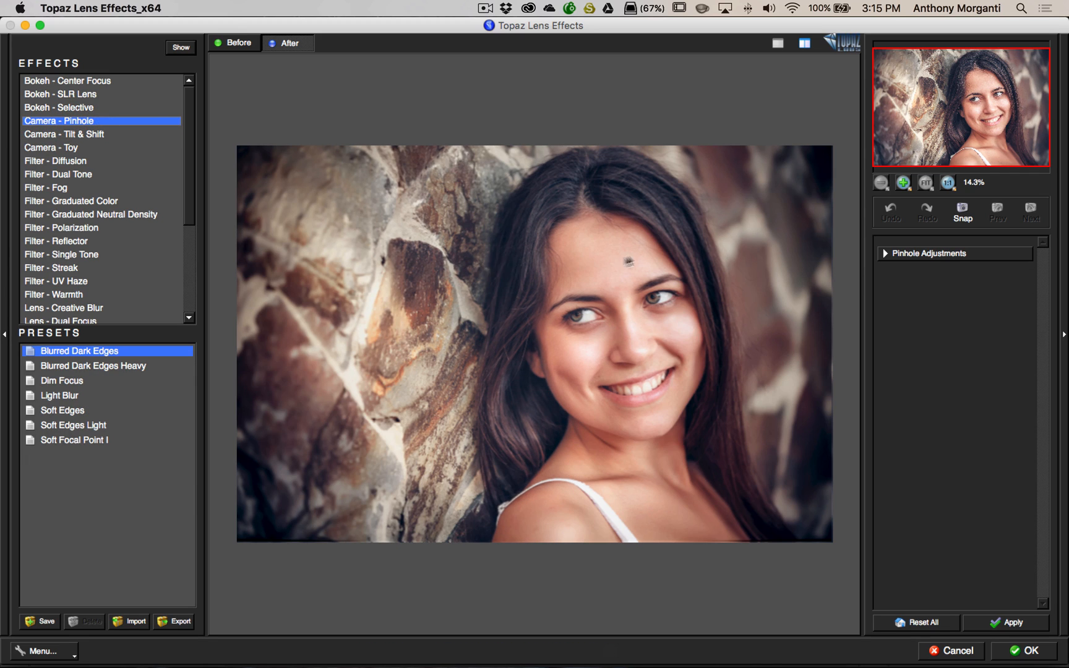
click(80, 366)
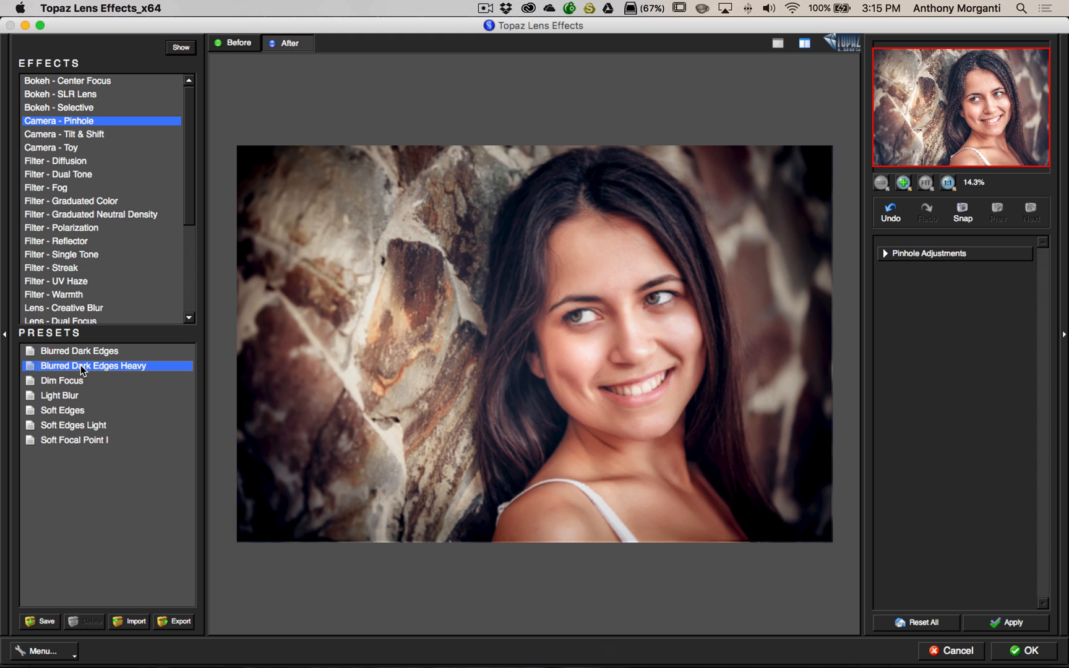
click(69, 382)
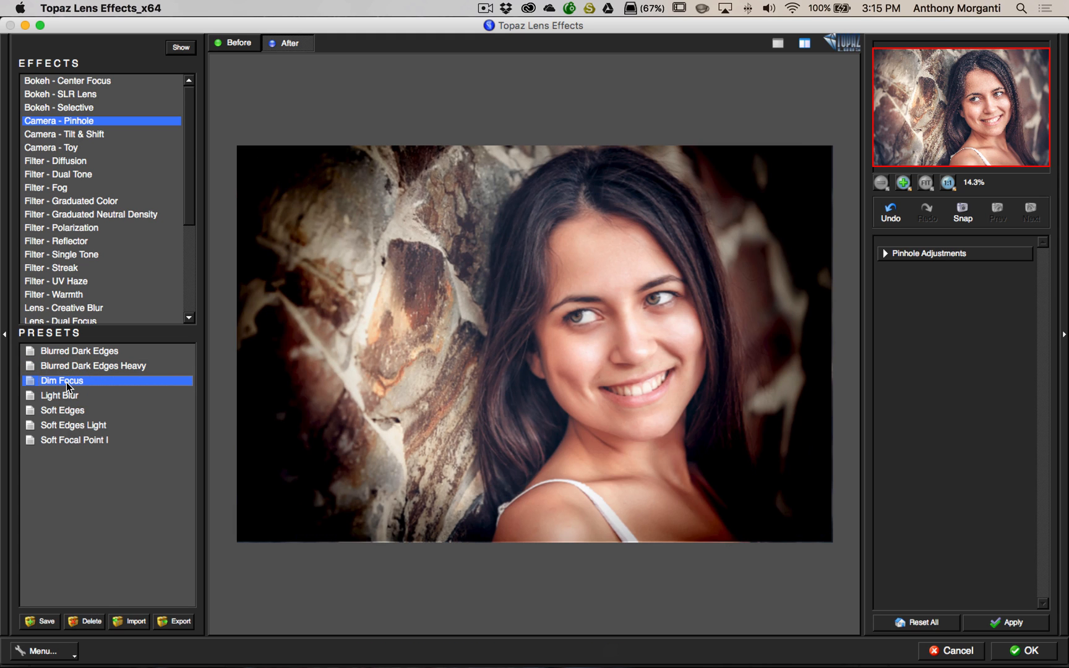
click(65, 396)
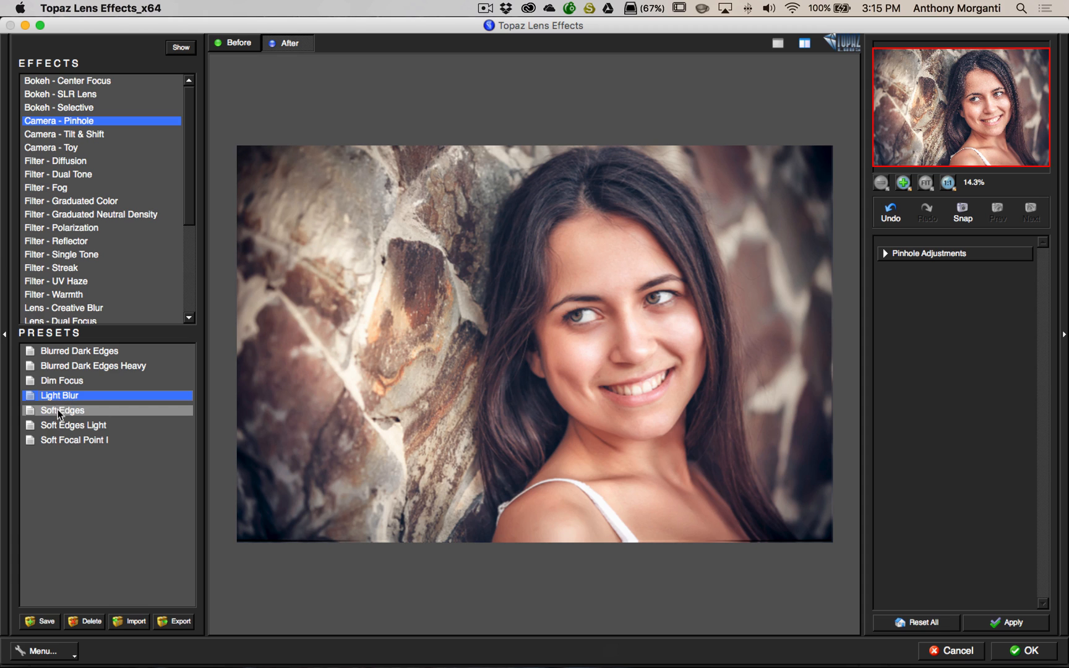
click(60, 411)
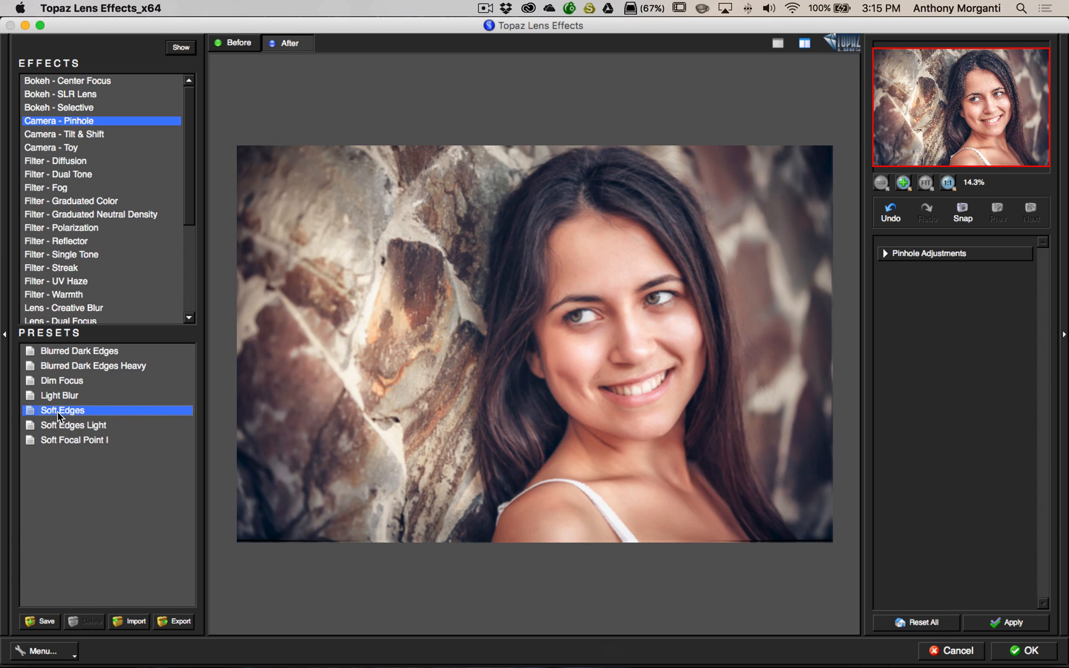
click(68, 428)
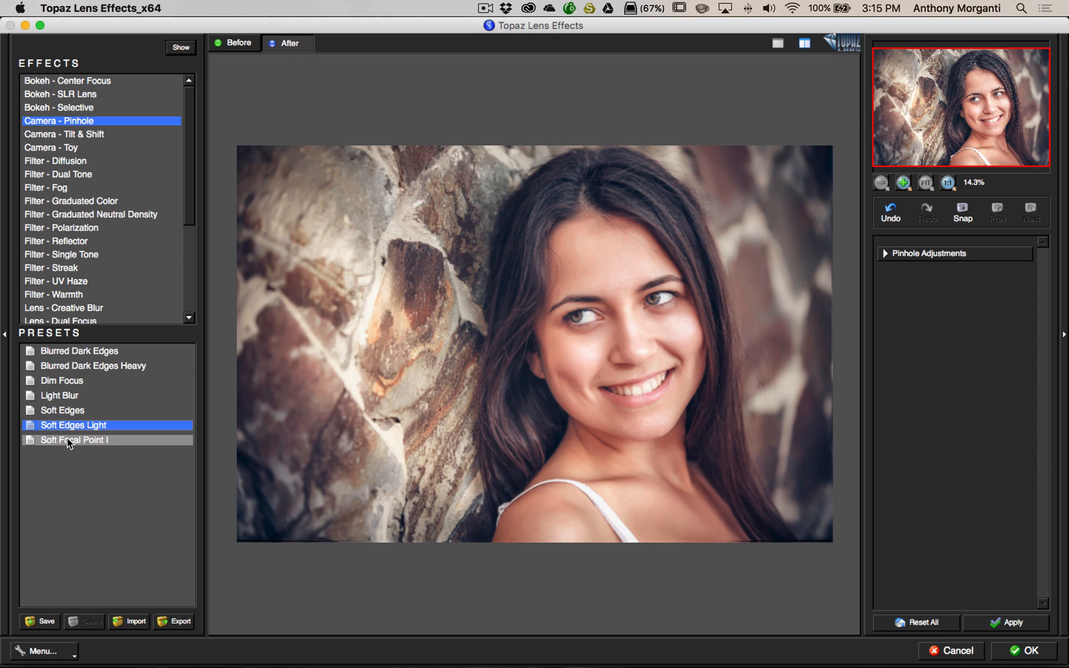
click(68, 441)
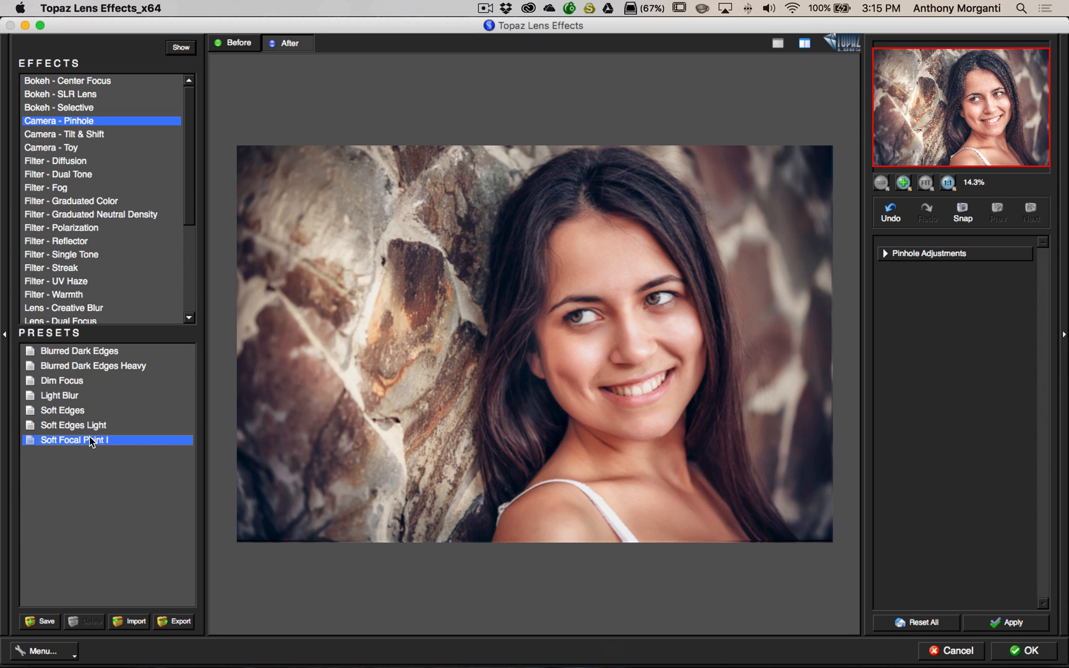
- Select the Blurred Dark Edges Heavy preset for the portrait and expand its Pinhole Adjustments
click(74, 365)
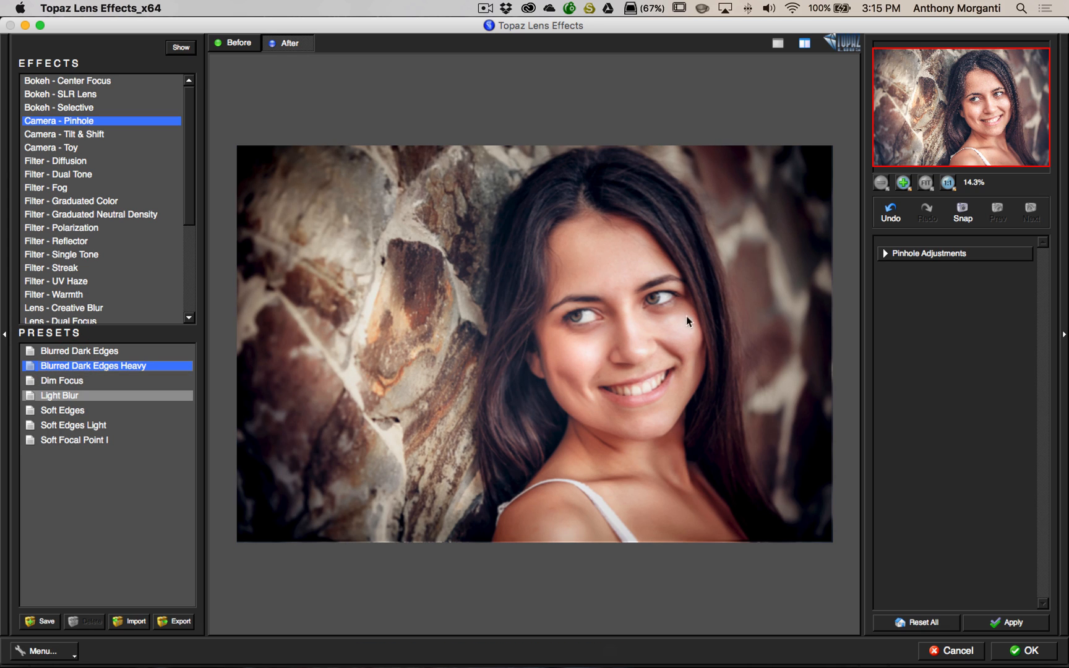
click(886, 253)
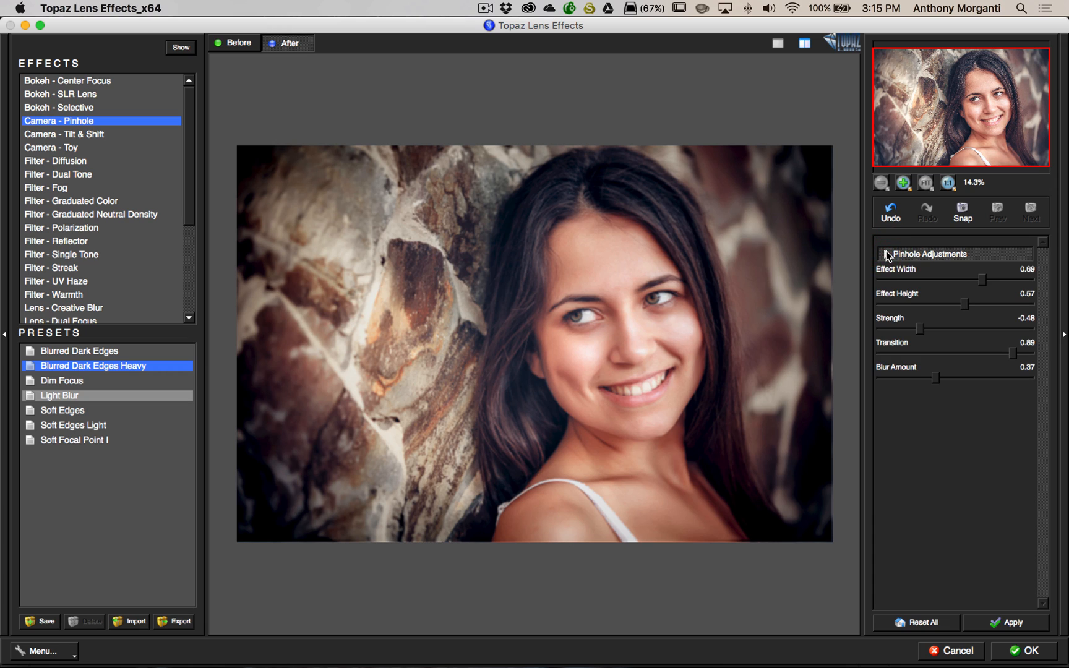
click(885, 254)
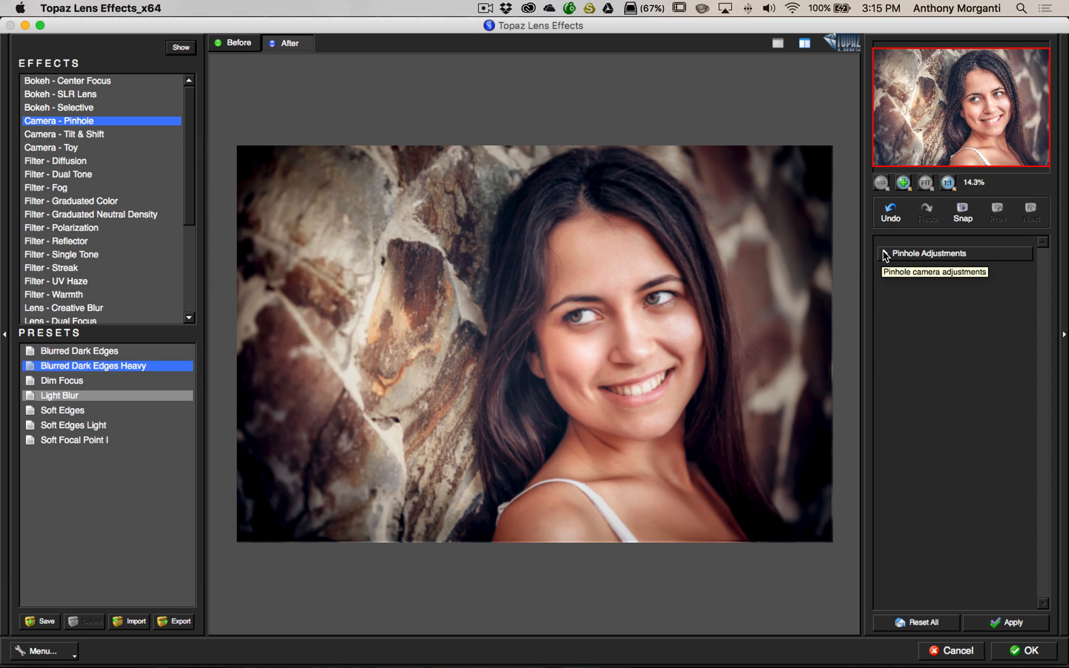
click(885, 255)
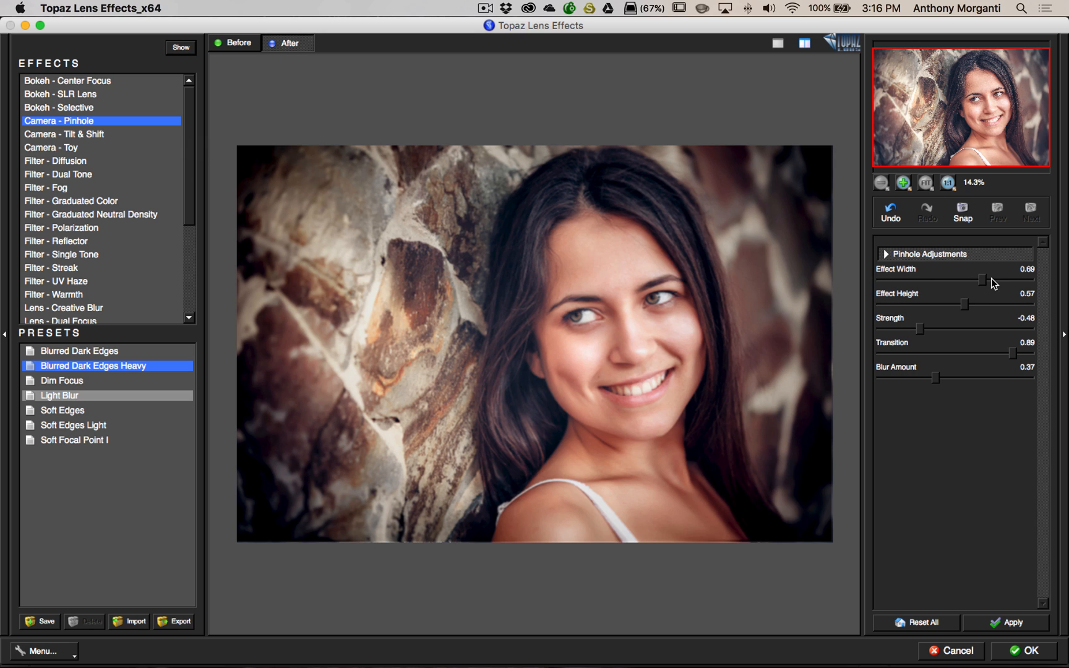
- Try a pinhole Effect Width of 0.22, and raise it to 0.56
drag(984, 282, 915, 283)
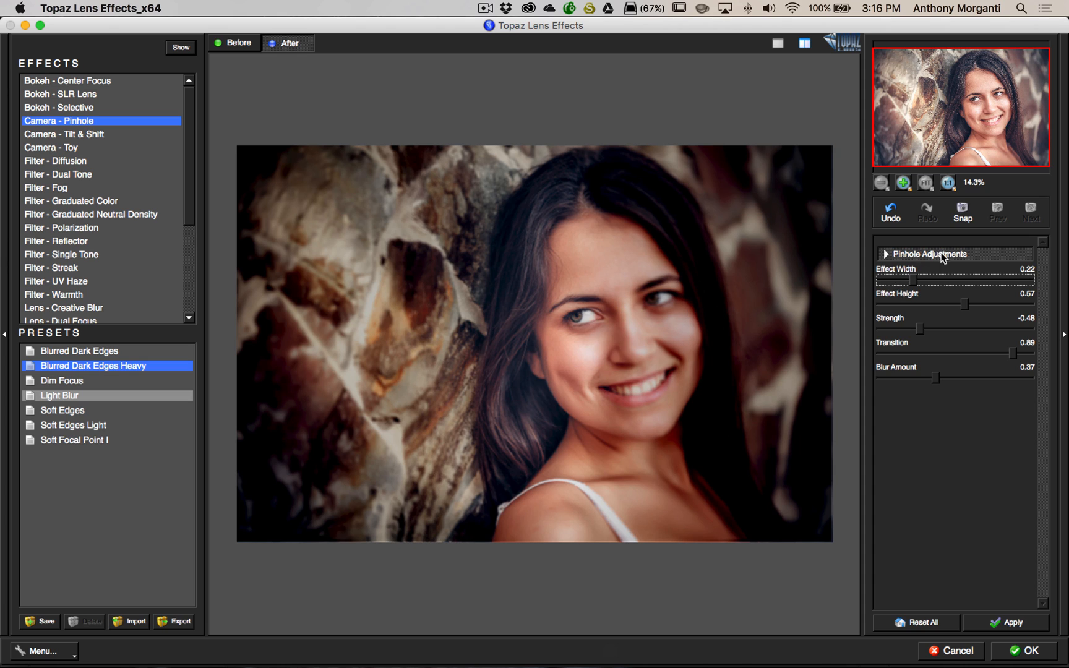
click(965, 286)
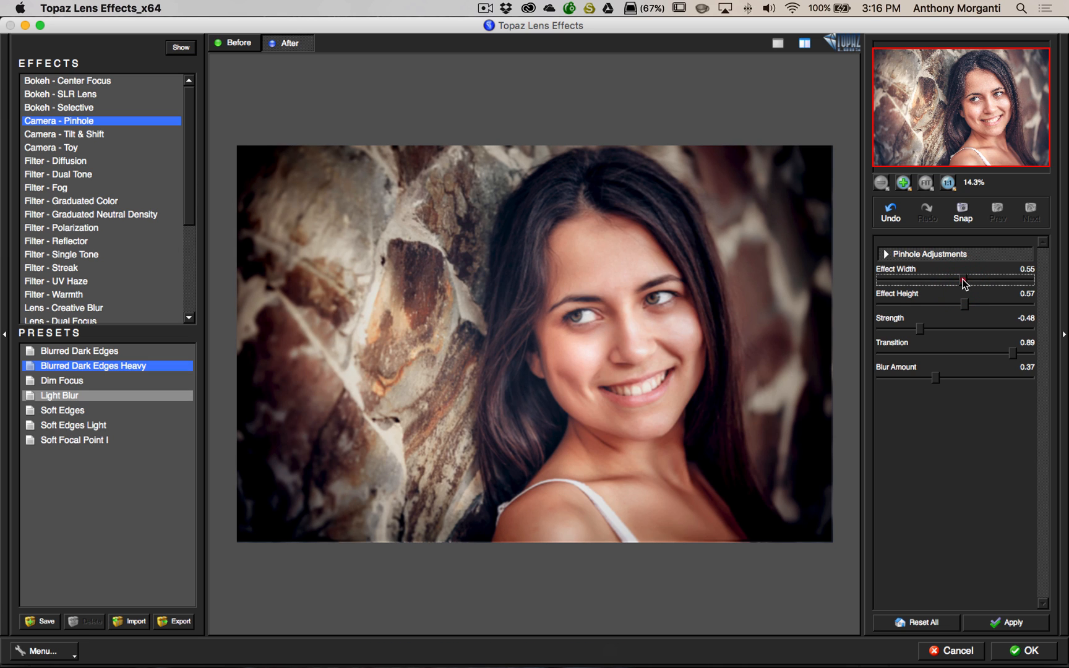
click(964, 279)
- Set the pinhole Effect Height to 0.63, and after trying a Strength of 0.57, set Strength to -0.44
click(964, 305)
mouse_move(962, 301)
mouse_down()
mouse_move(920, 303)
mouse_move(990, 305)
mouse_move(975, 305)
mouse_up()
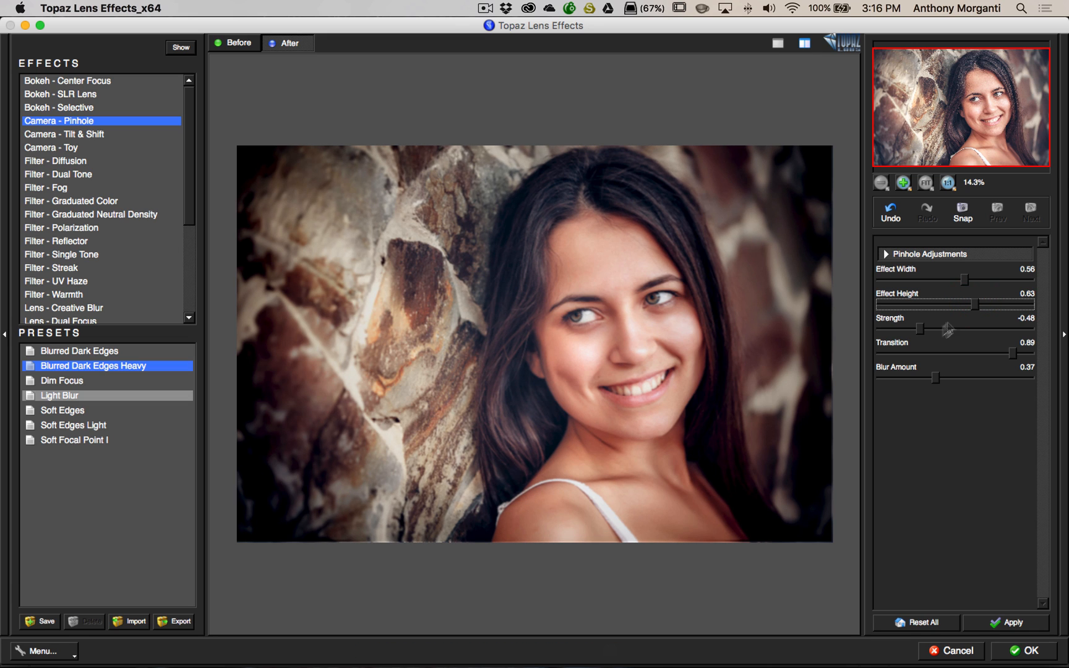
drag(921, 328, 998, 331)
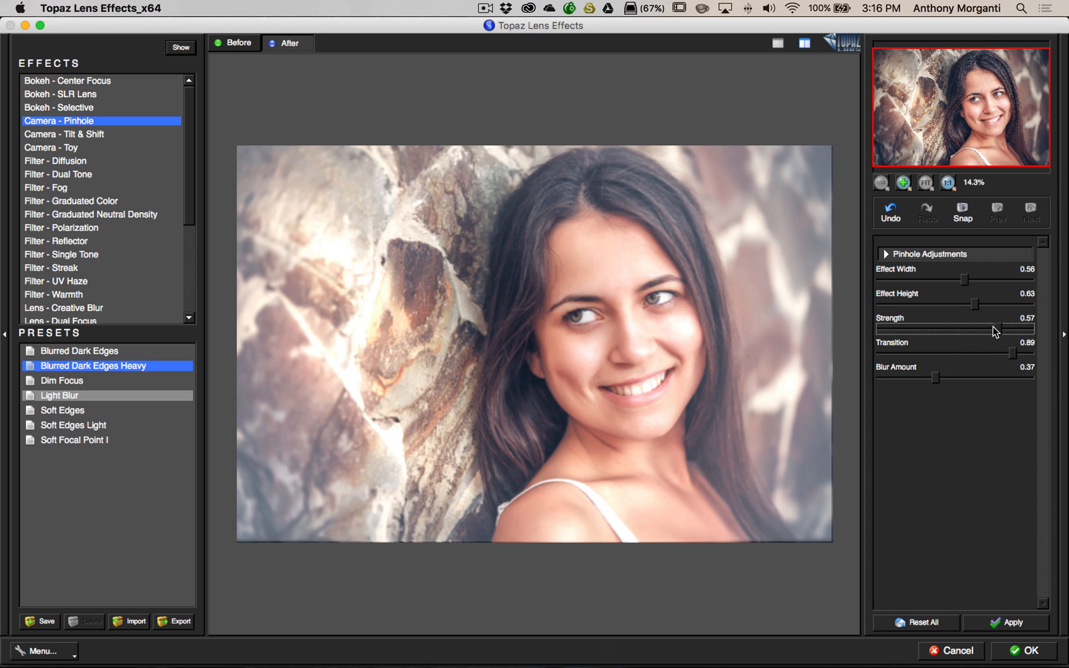
drag(1002, 328, 922, 330)
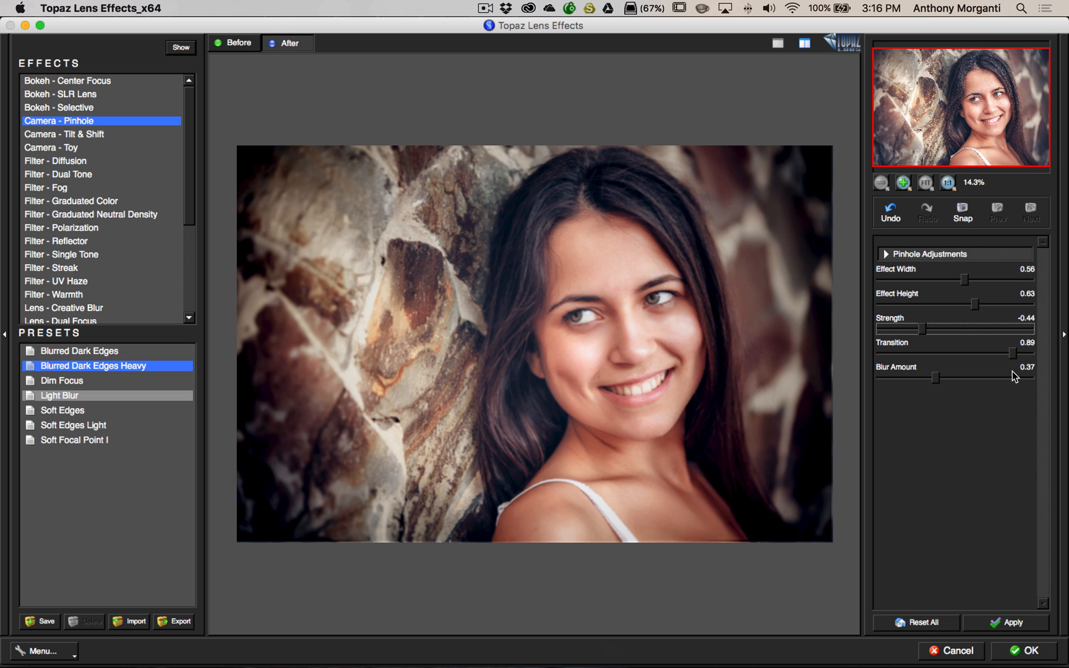
- Try a Transition of 0.07 and compare the portrait before and after the pinhole effect
drag(1013, 353, 890, 355)
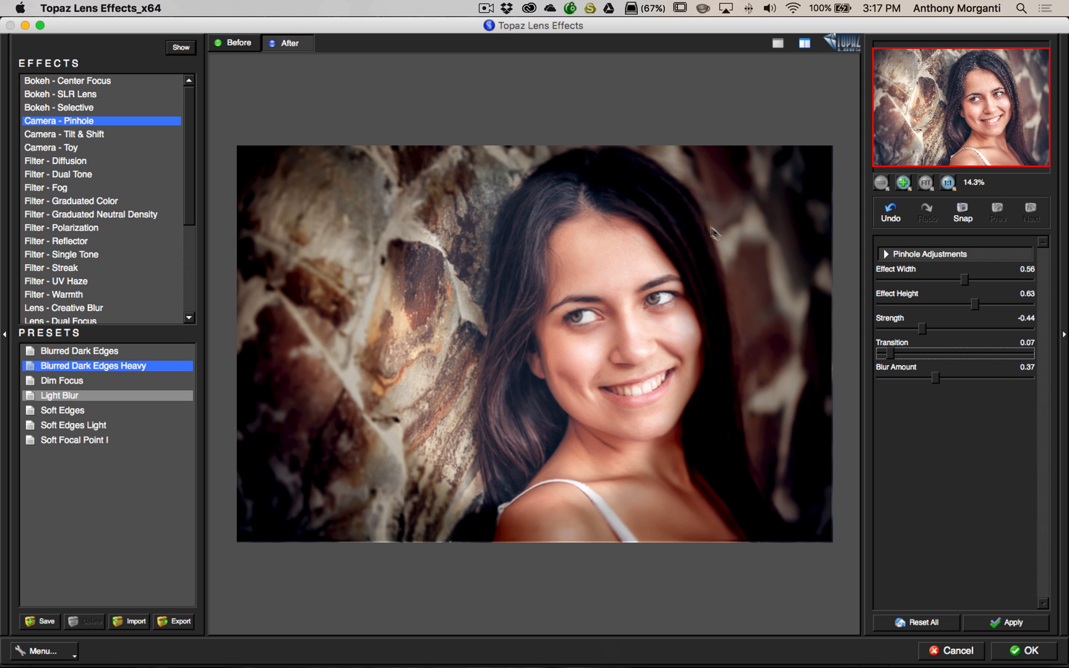
click(563, 451)
click(238, 44)
click(288, 43)
click(578, 305)
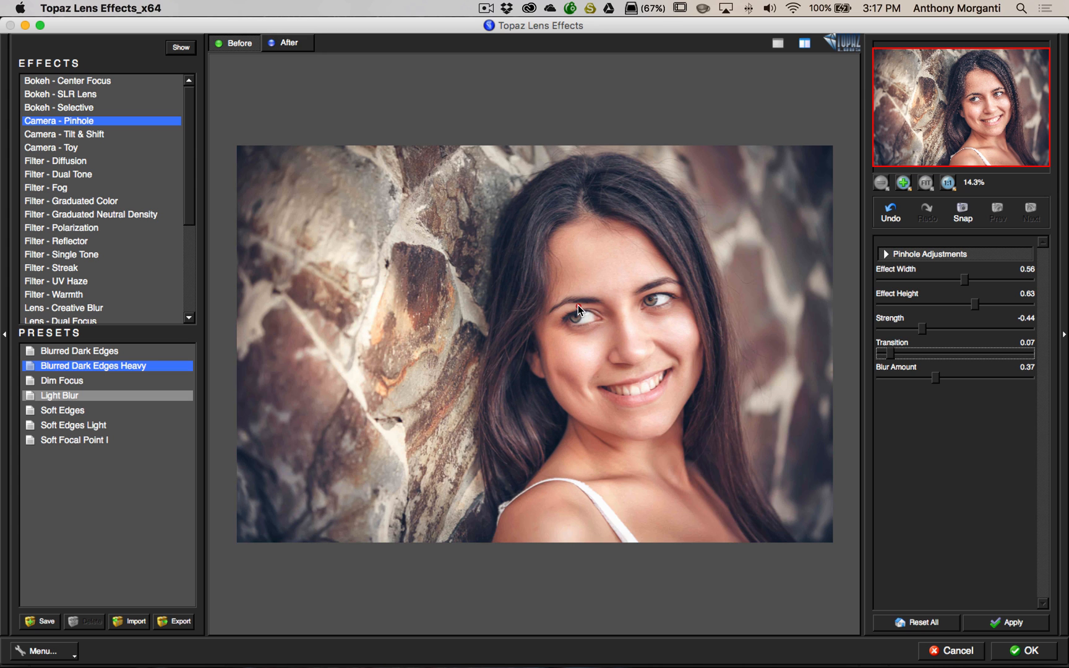
click(578, 305)
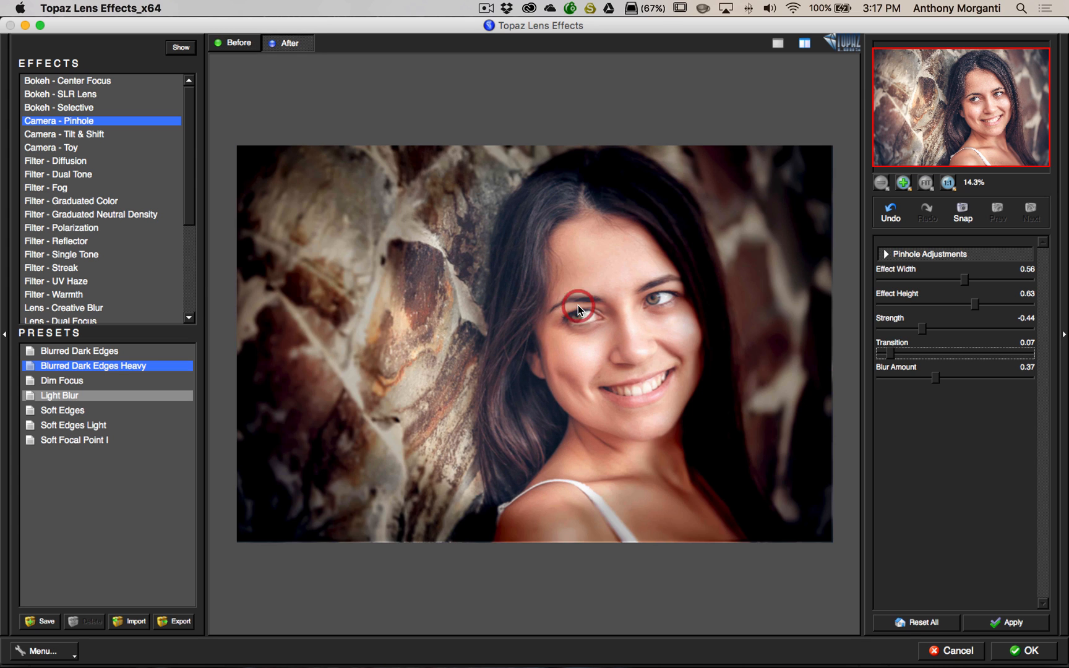
click(577, 305)
click(577, 305)
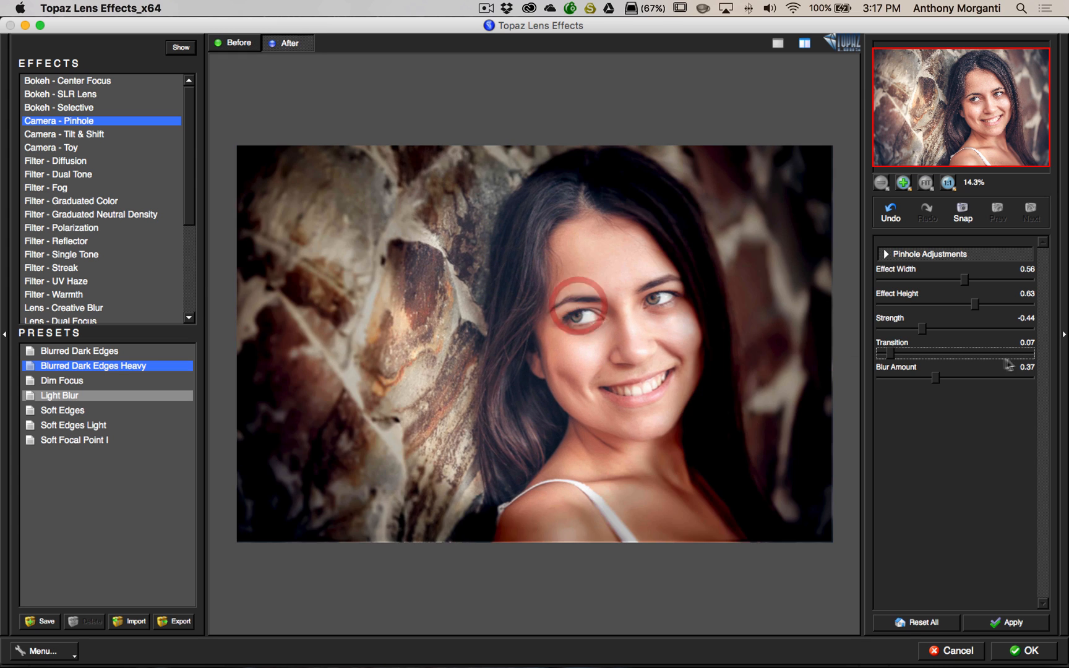
- Raise the pinhole Transition in stages through 0.52 and 0.64 to 0.79
click(959, 354)
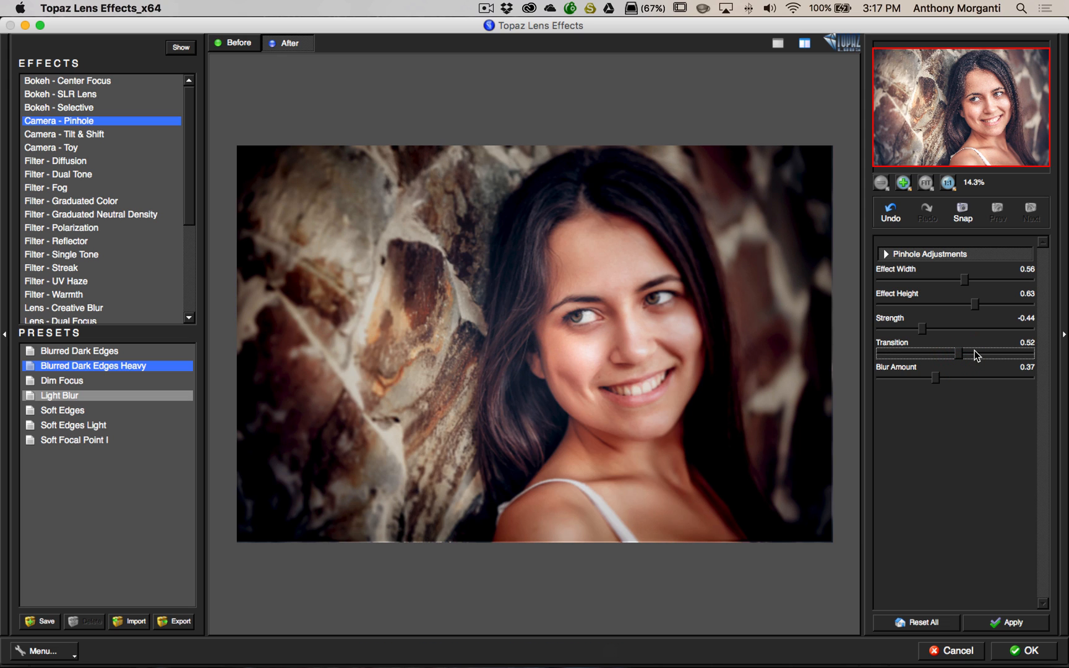
click(977, 354)
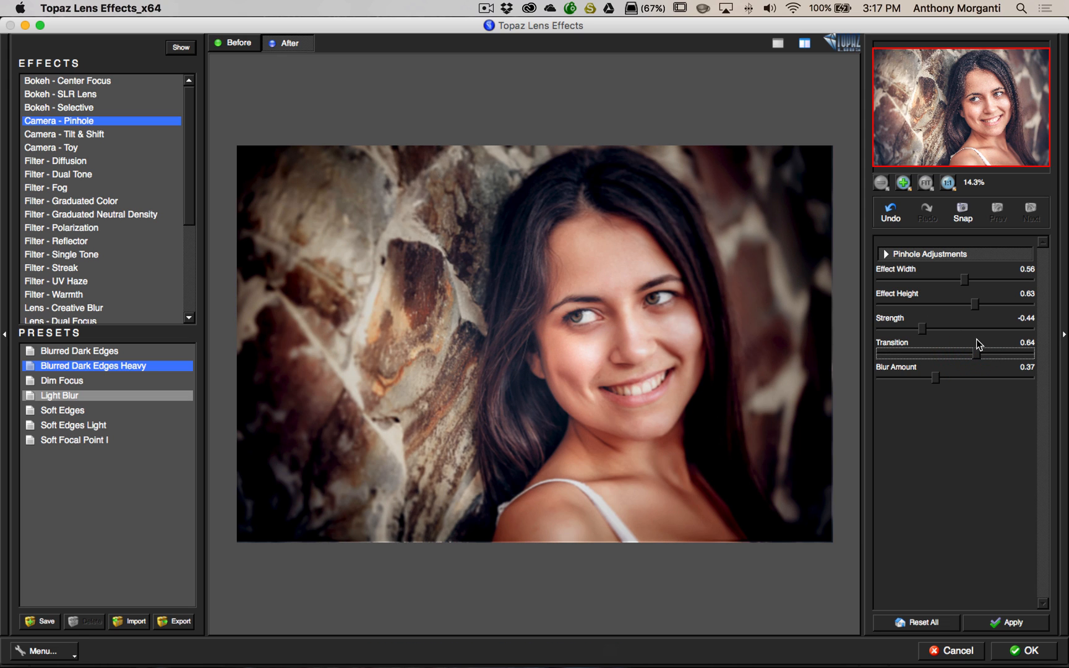
click(1000, 354)
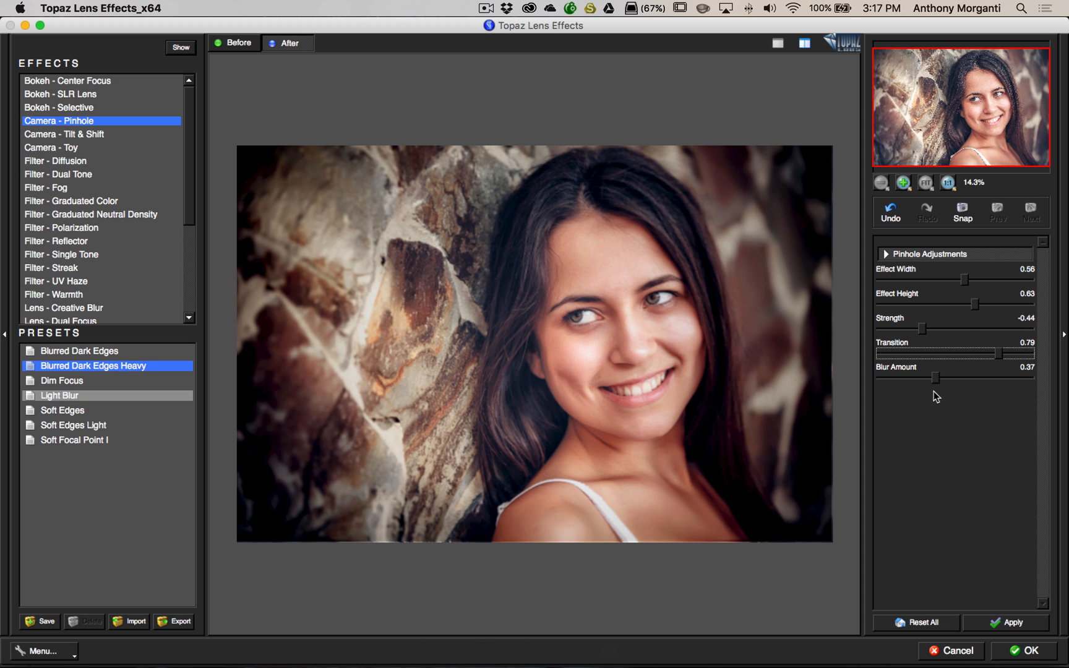
- Set the pinhole Blur Amount to 0.78 and the Effect Width to 0.70
click(982, 378)
click(1007, 378)
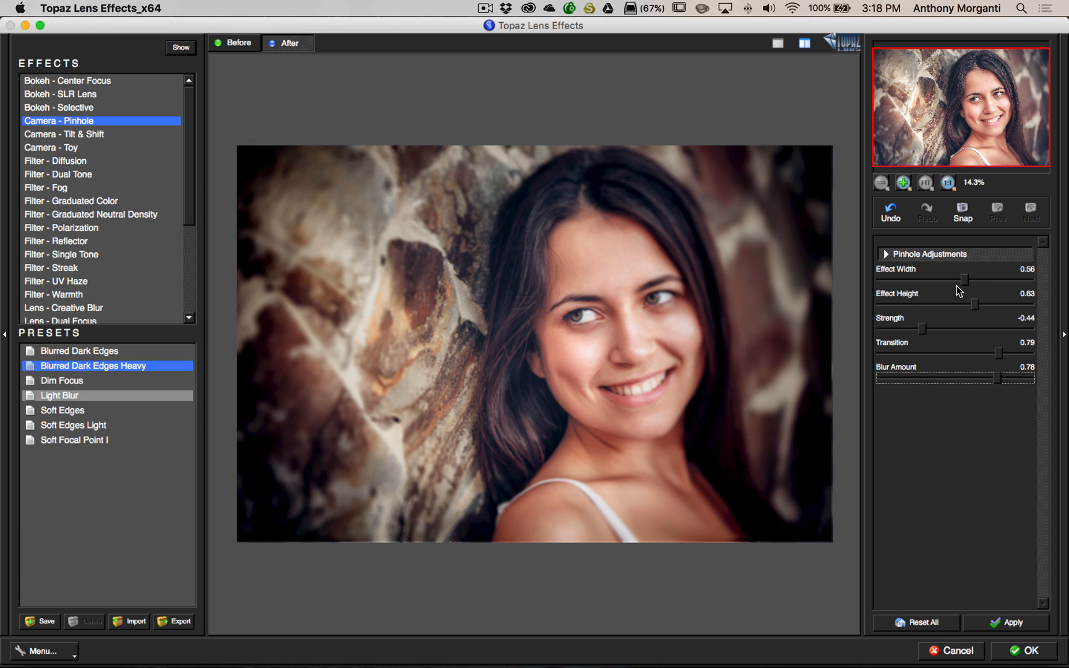
drag(965, 281, 985, 282)
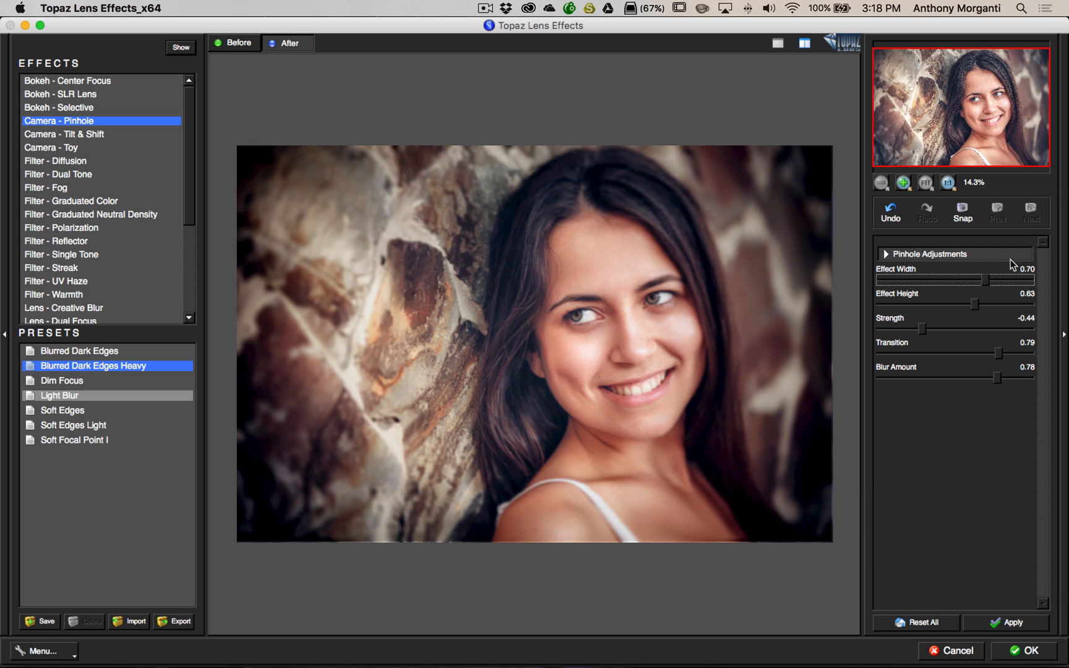
- Capture a snapshot of the pinhole settings and apply the effect while staying in the plug-in
click(963, 212)
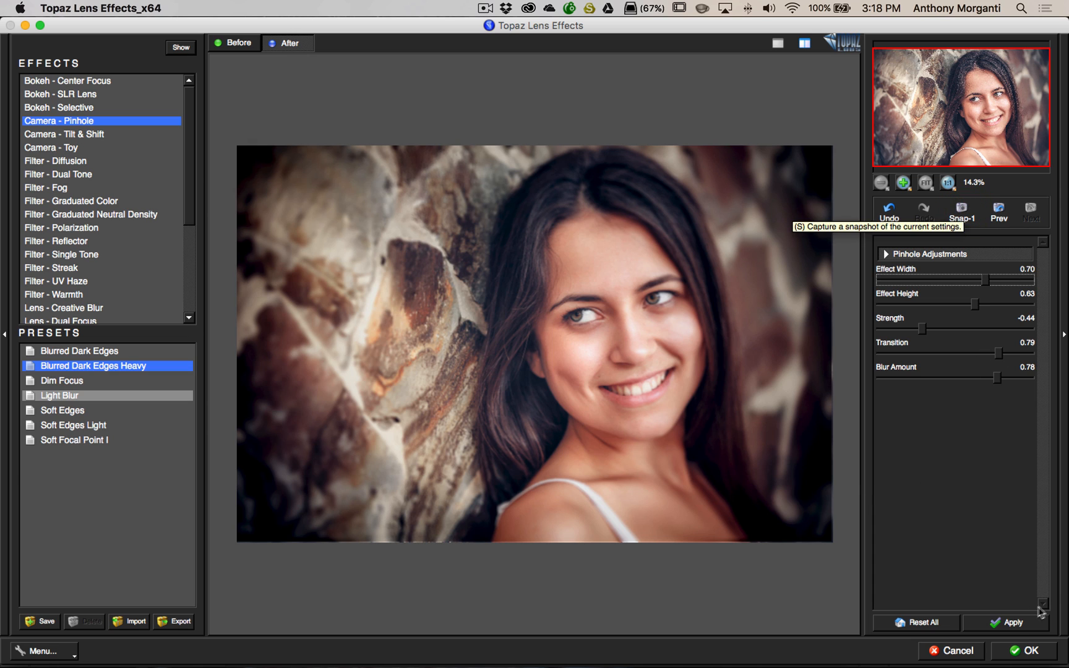
click(1009, 623)
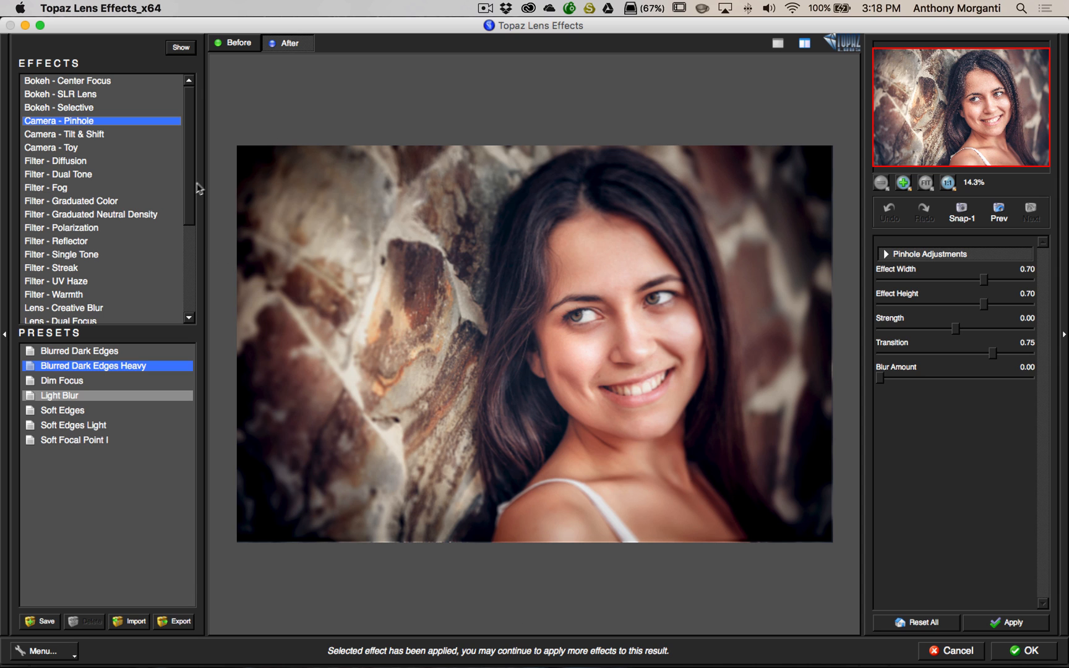
- Try the Filter - Dual Tone effect on the portrait with its Cool to Warm I preset
mouse_move(194, 189)
mouse_down()
mouse_move(191, 243)
mouse_move(193, 188)
mouse_up()
click(67, 176)
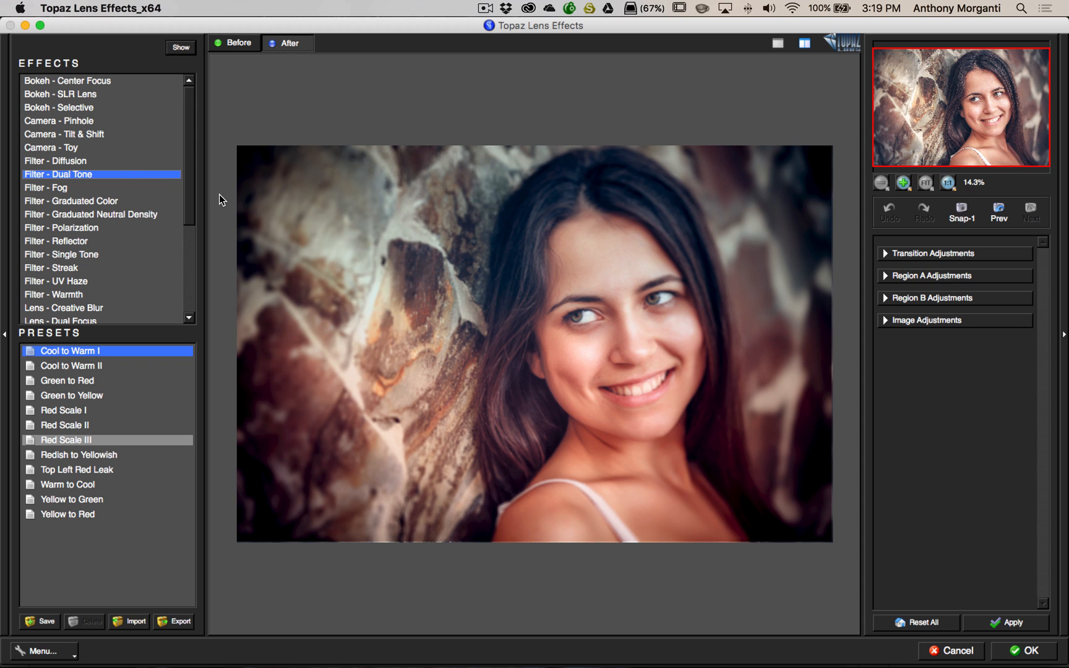
- Choose the Filter - Warmth effect and select its Warm I preset
drag(191, 196, 187, 228)
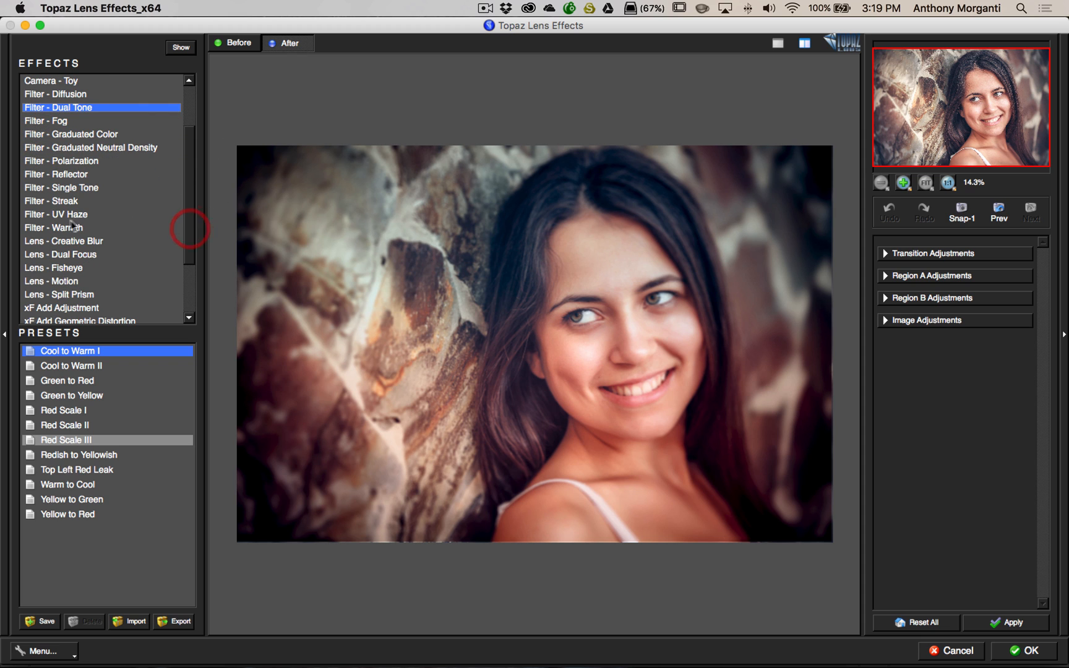
click(60, 228)
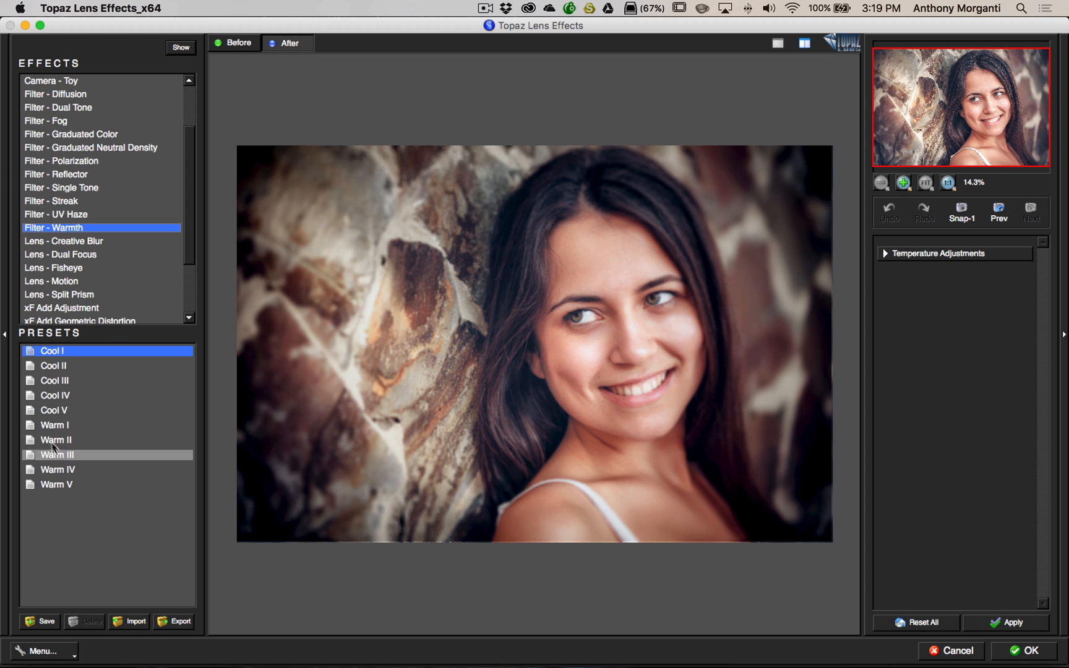
click(52, 440)
click(52, 428)
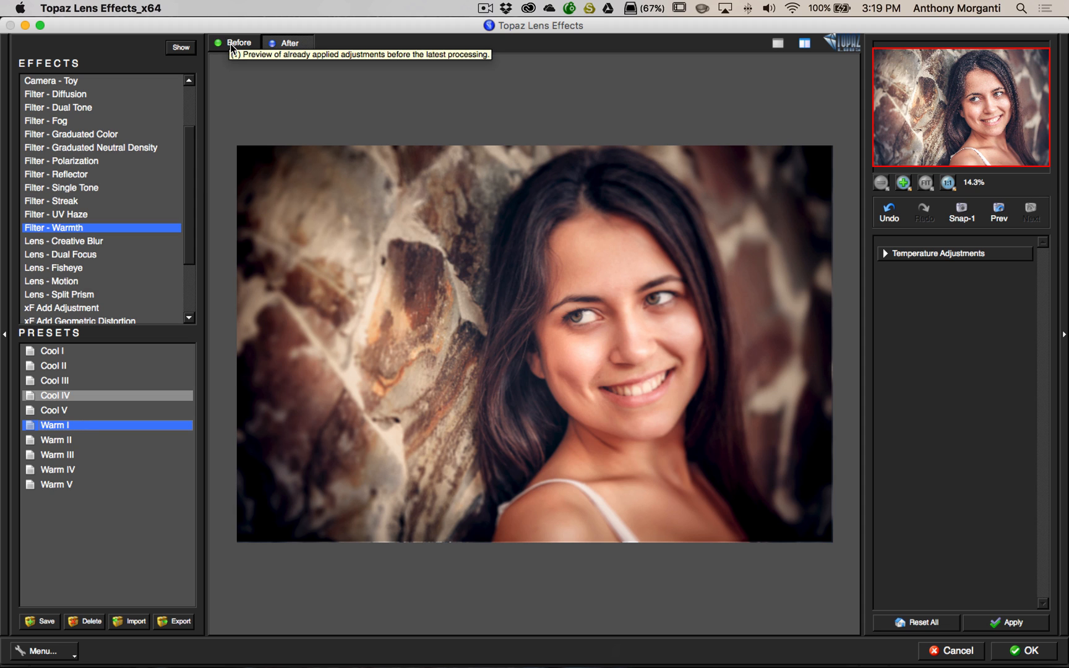
- Compare the portrait before and after the Warm I filter
click(257, 49)
click(287, 45)
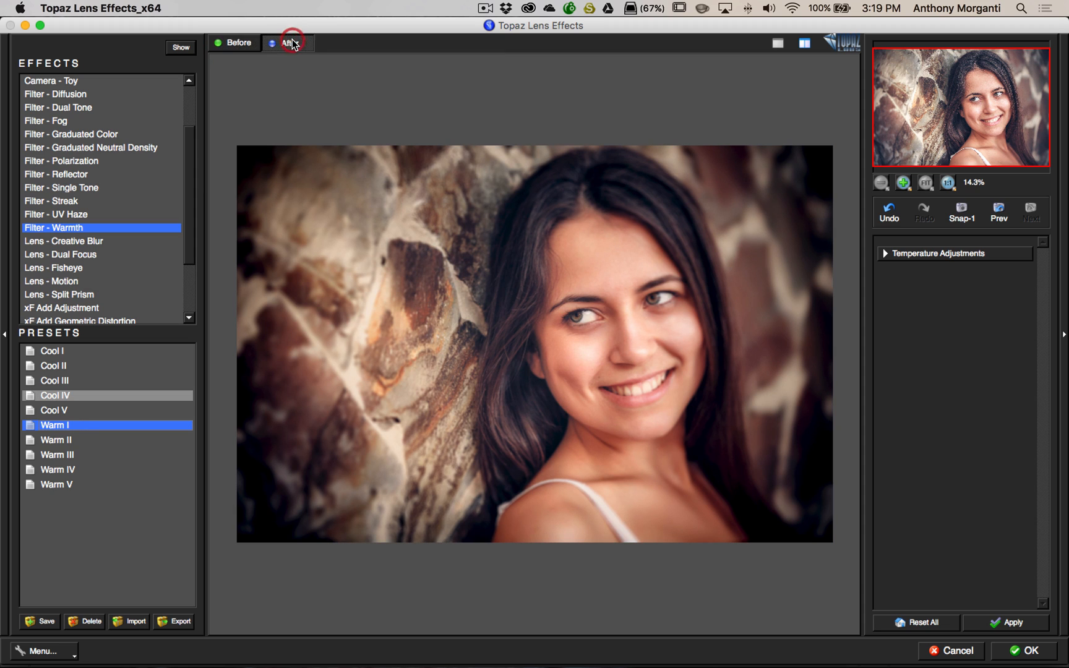
click(233, 48)
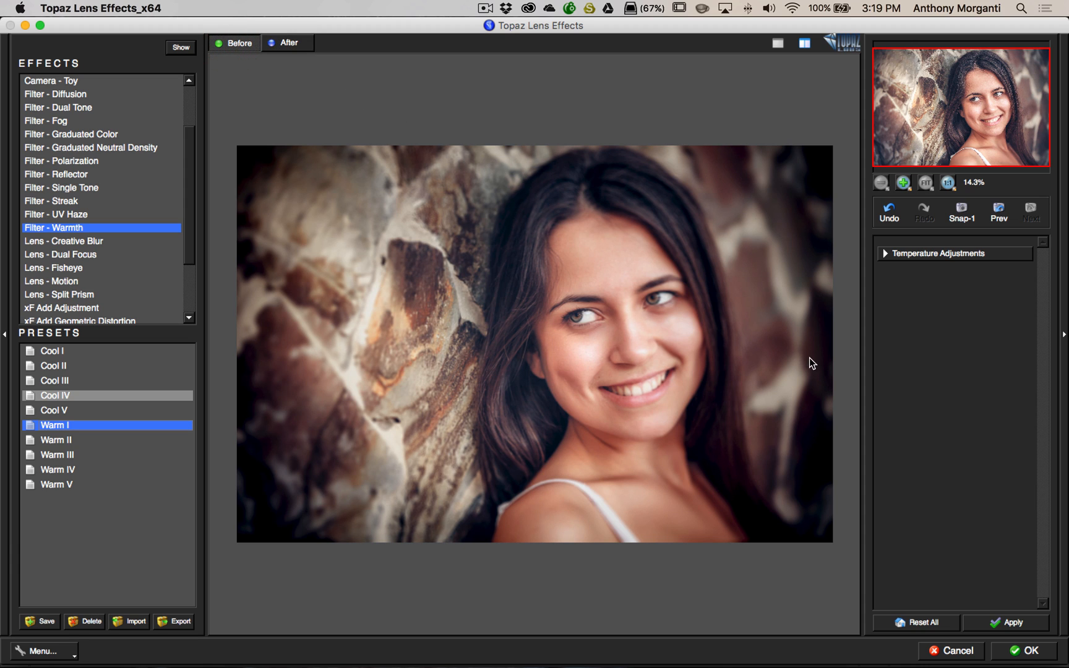
click(287, 42)
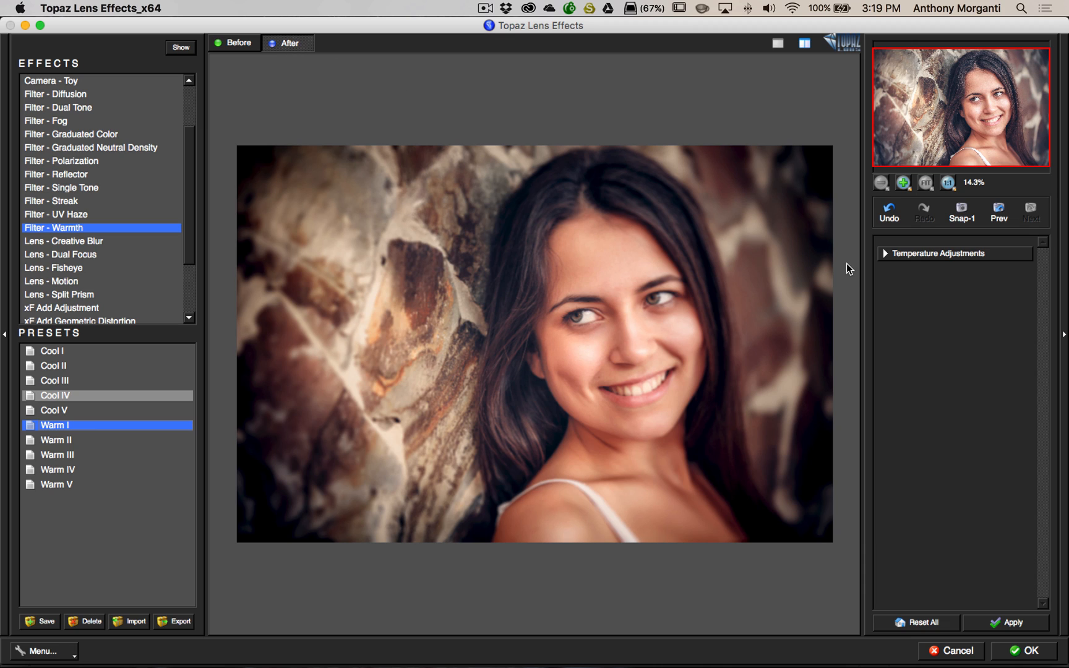
- Expand the Temperature Adjustments, keep Warmth at 0.05, and accept the result to return to Photoshop
click(886, 254)
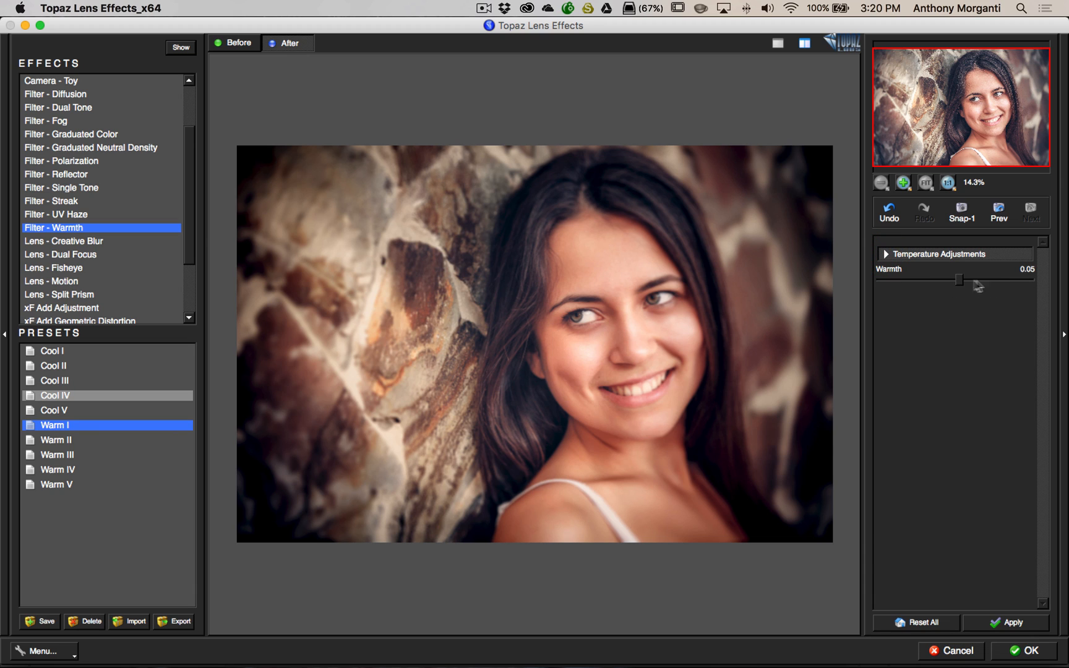
click(1027, 651)
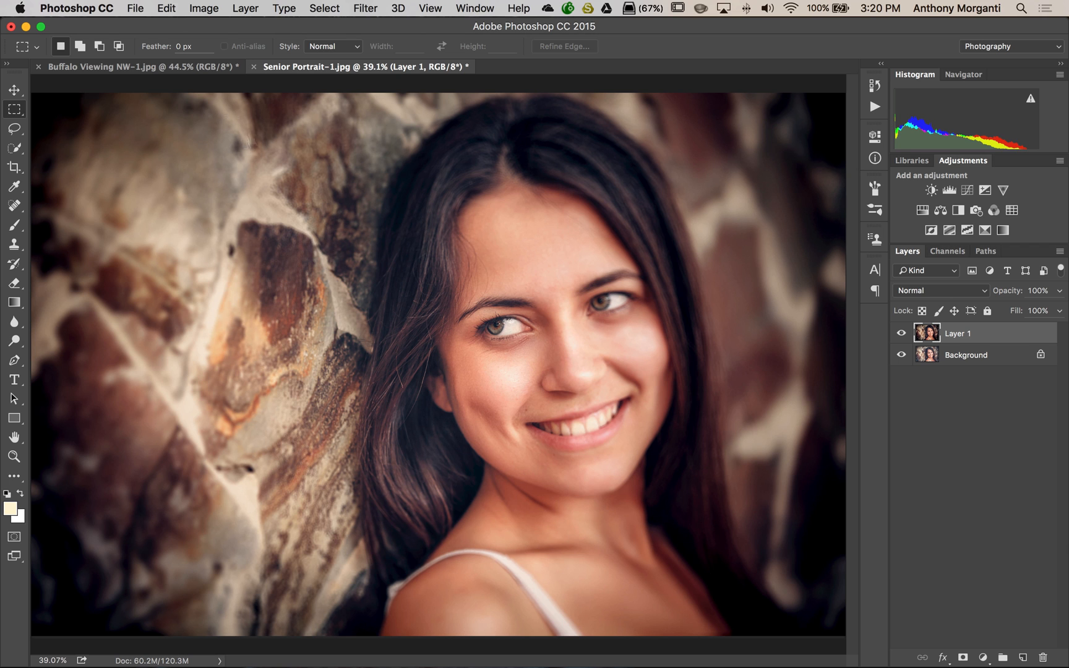
- View the finished Buffalo Viewing NW-1.jpg aerial document and return to Senior Portrait-1.jpg
click(179, 66)
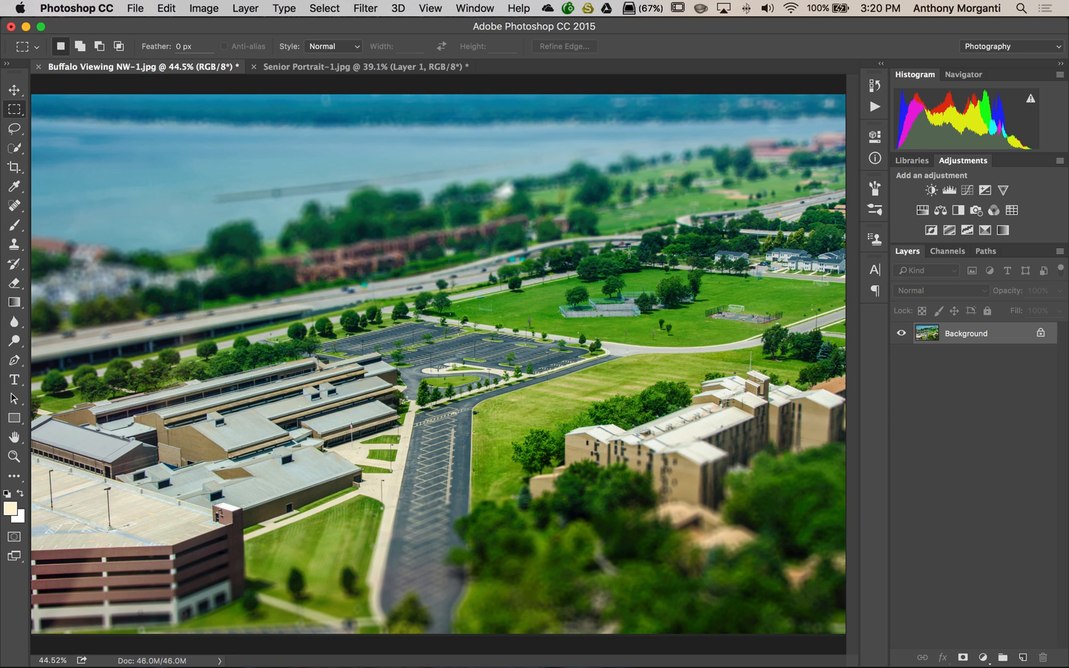
click(385, 67)
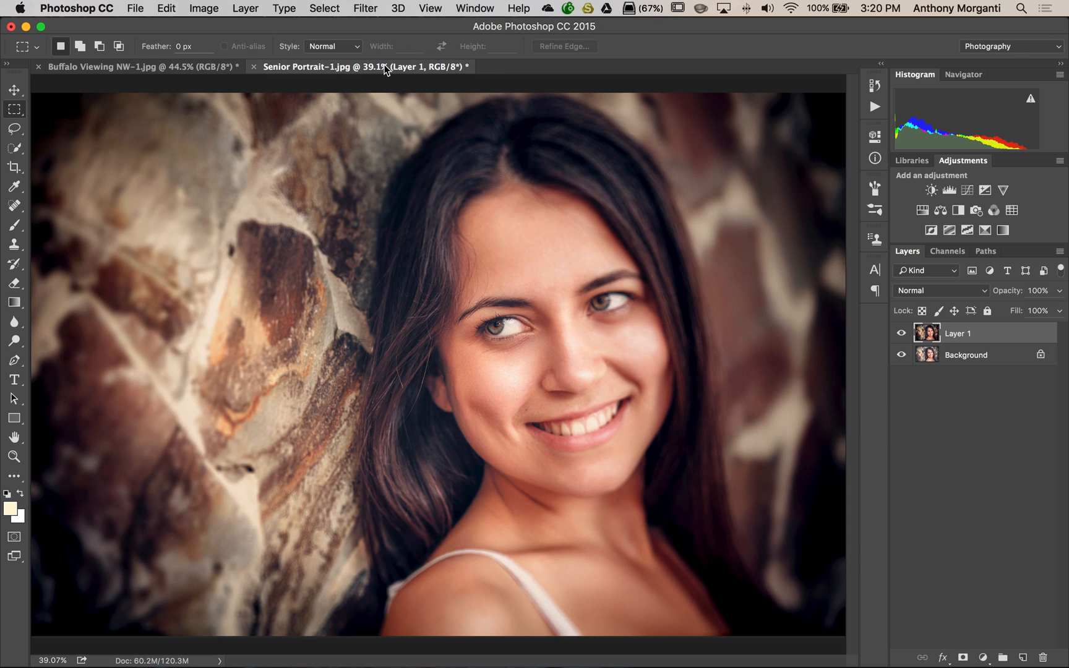